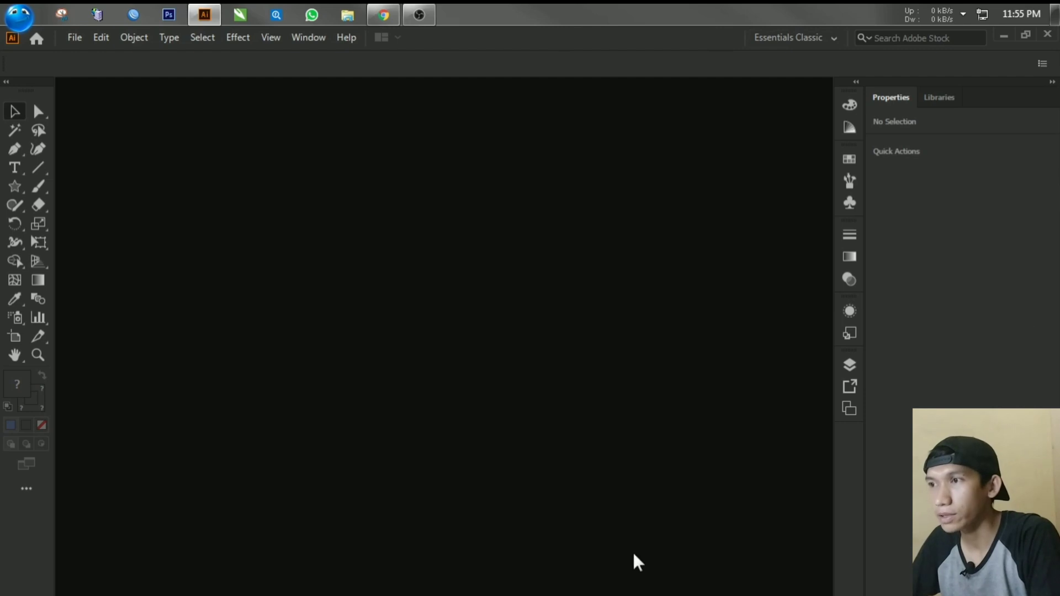
Step: Try the Automation and Essentials workspaces and return to the Essentials Classic workspace
{"action": "left_click", "coordinate": [802, 47]}
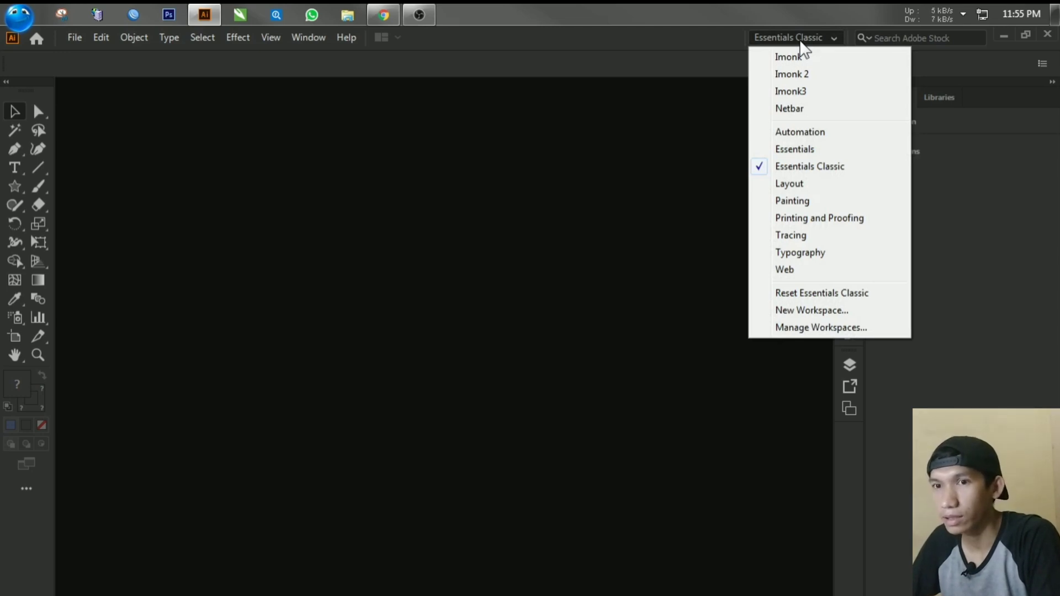
{"action": "left_click", "coordinate": [806, 134]}
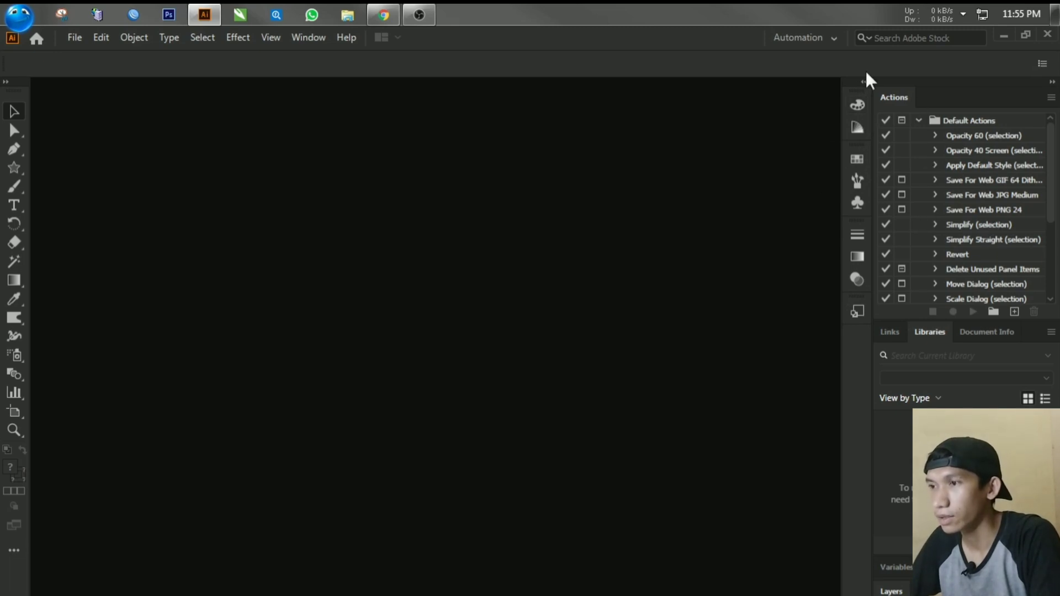
{"action": "left_click", "coordinate": [833, 43]}
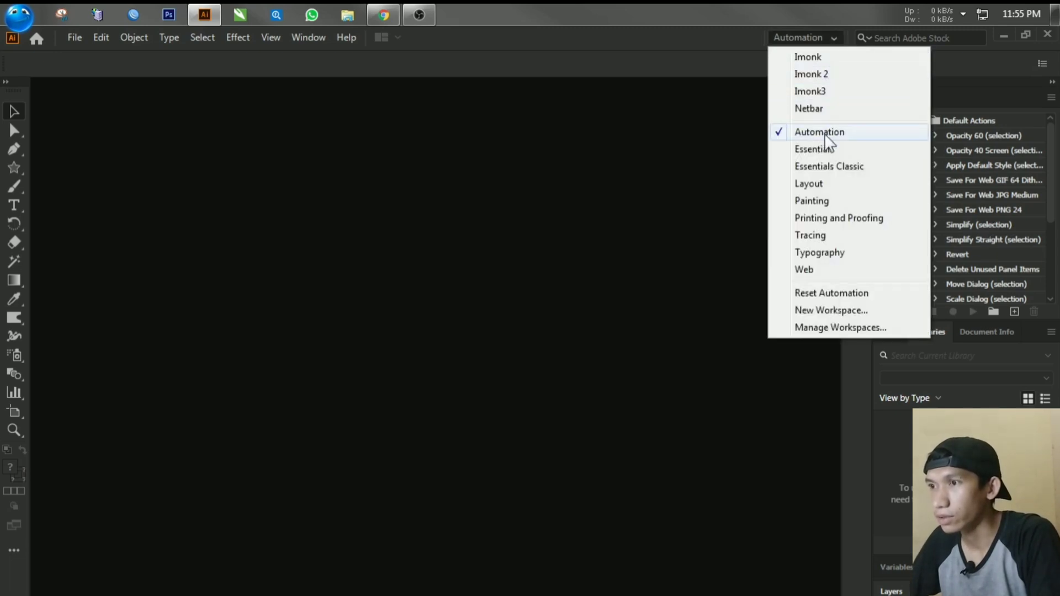
{"action": "left_click", "coordinate": [822, 150]}
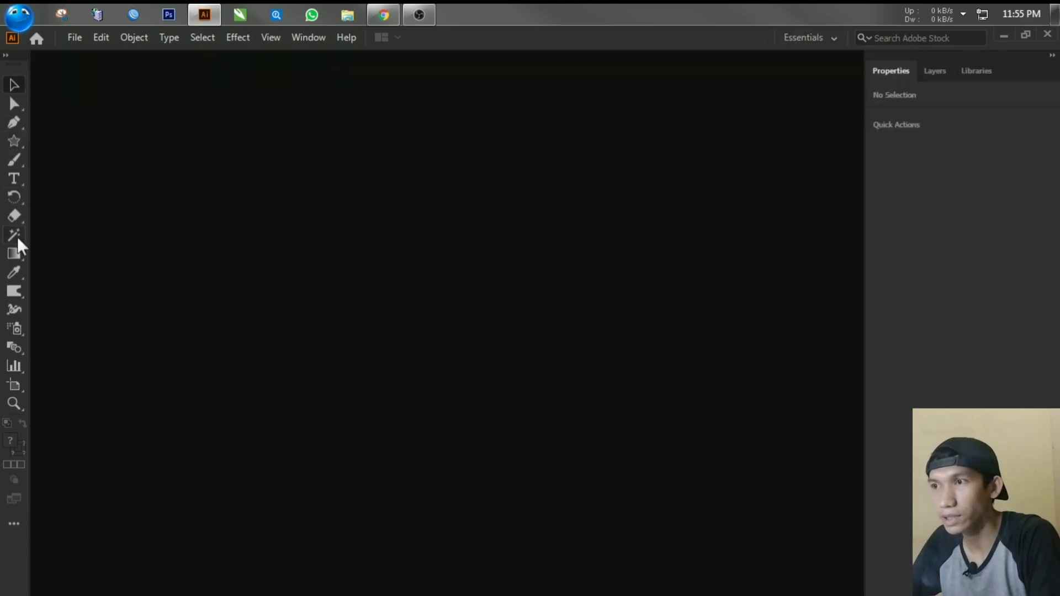
{"action": "left_click", "coordinate": [818, 40]}
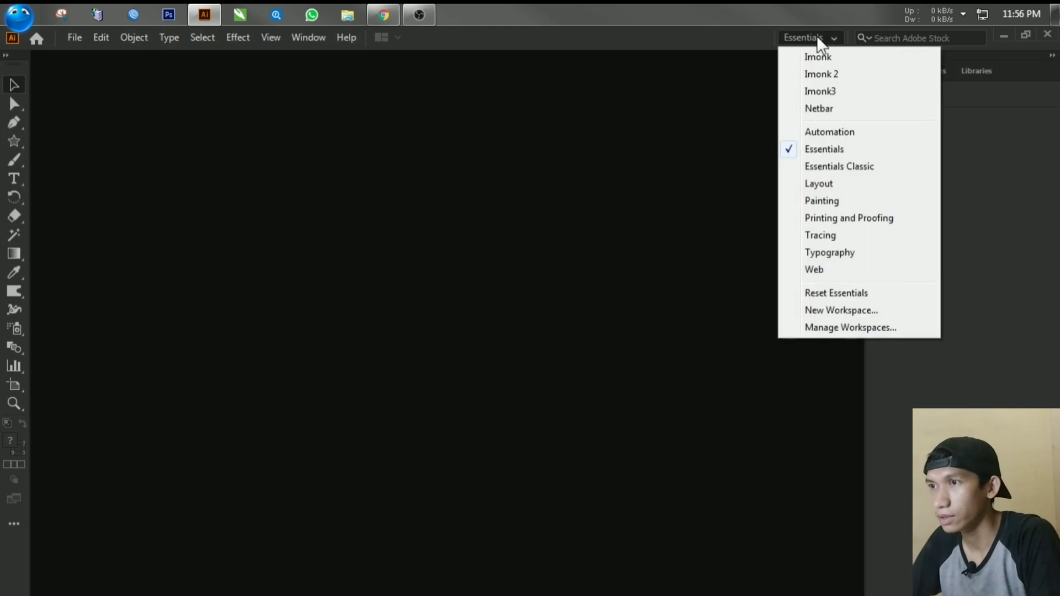
{"action": "left_click", "coordinate": [841, 168]}
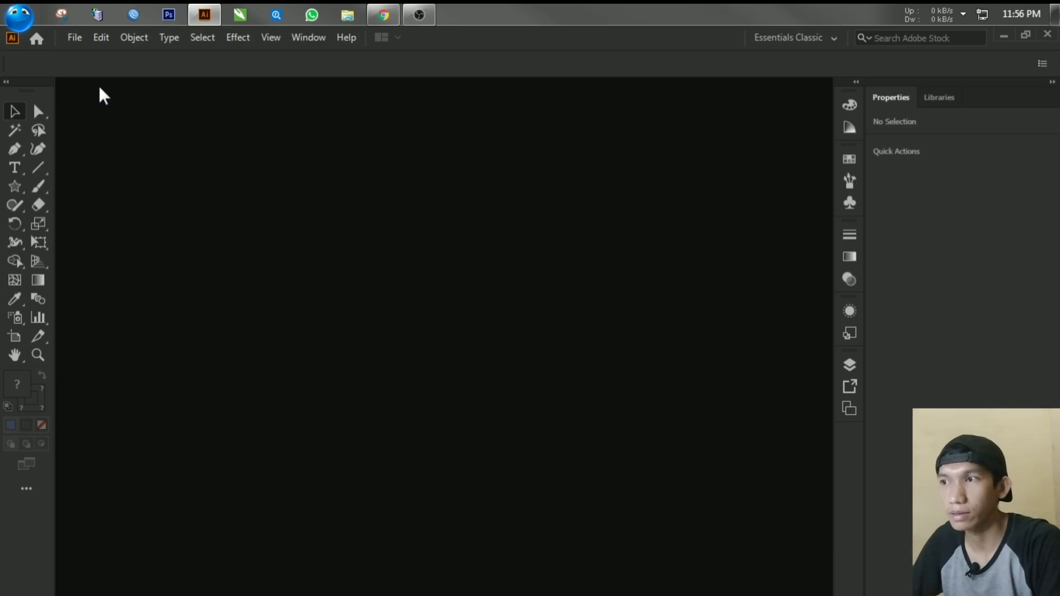
Step: Start a new document and look through the blank document presets for Mobile and Web
{"action": "left_click", "coordinate": [80, 44]}
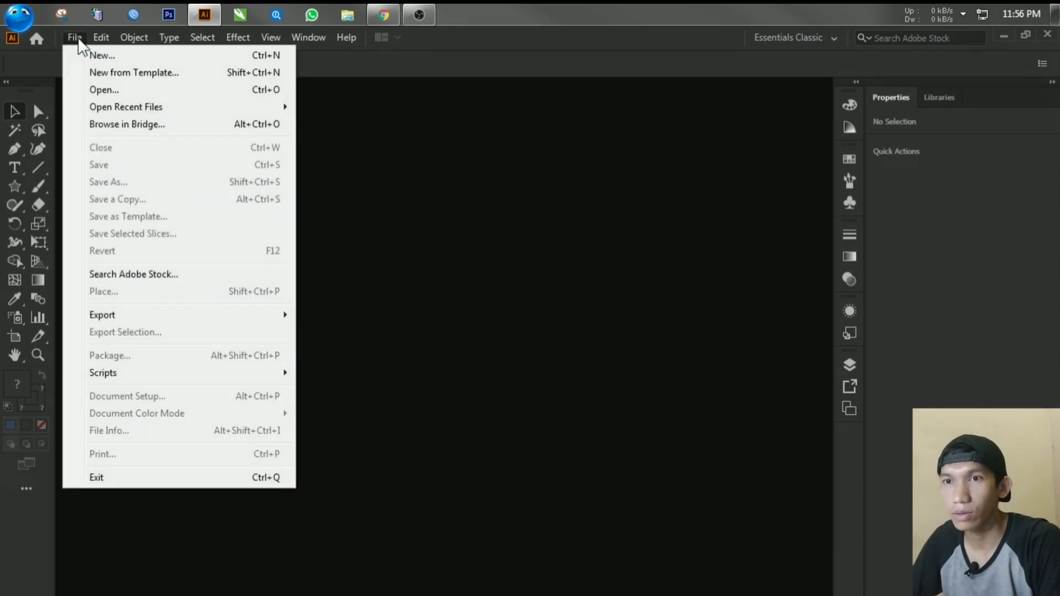
{"action": "left_click", "coordinate": [95, 54]}
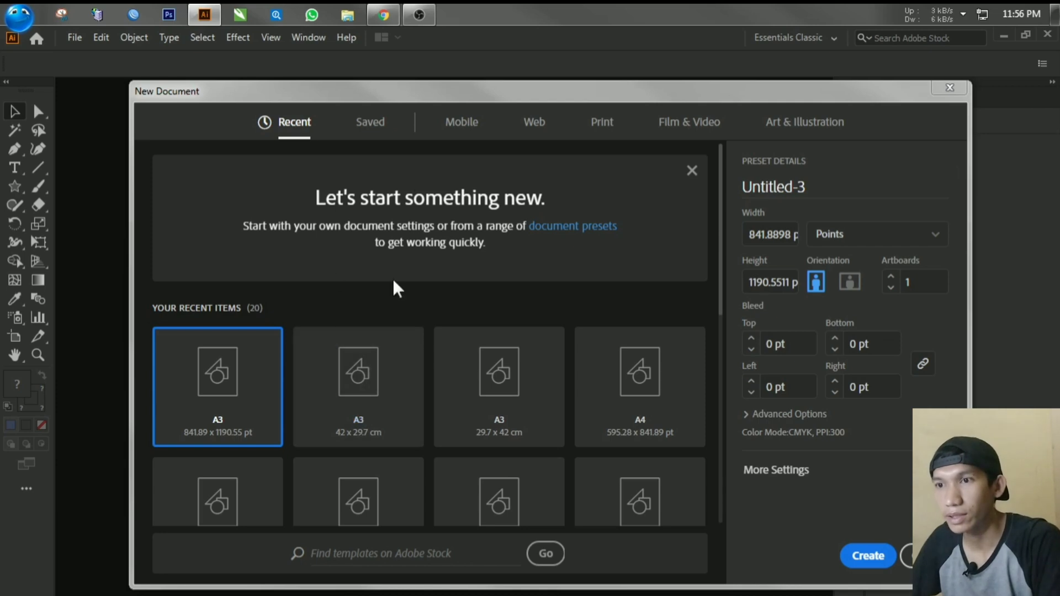
{"action": "left_click", "coordinate": [458, 132]}
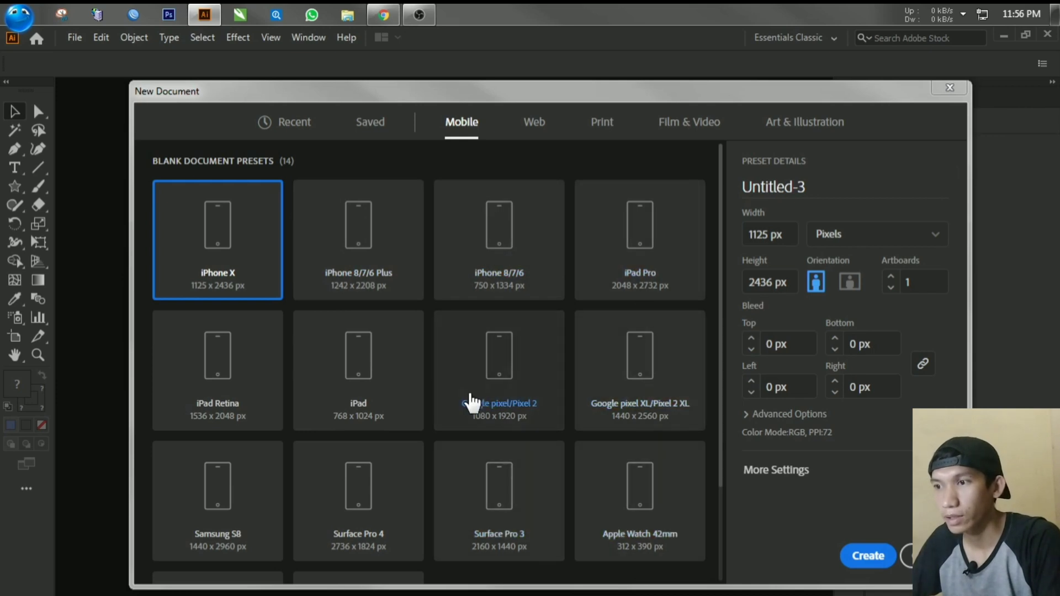
{"action": "scroll", "coordinate": [472, 403], "scroll_direction": "down", "scroll_amount": 3}
{"action": "scroll", "coordinate": [220, 230], "scroll_direction": "up", "scroll_amount": 4}
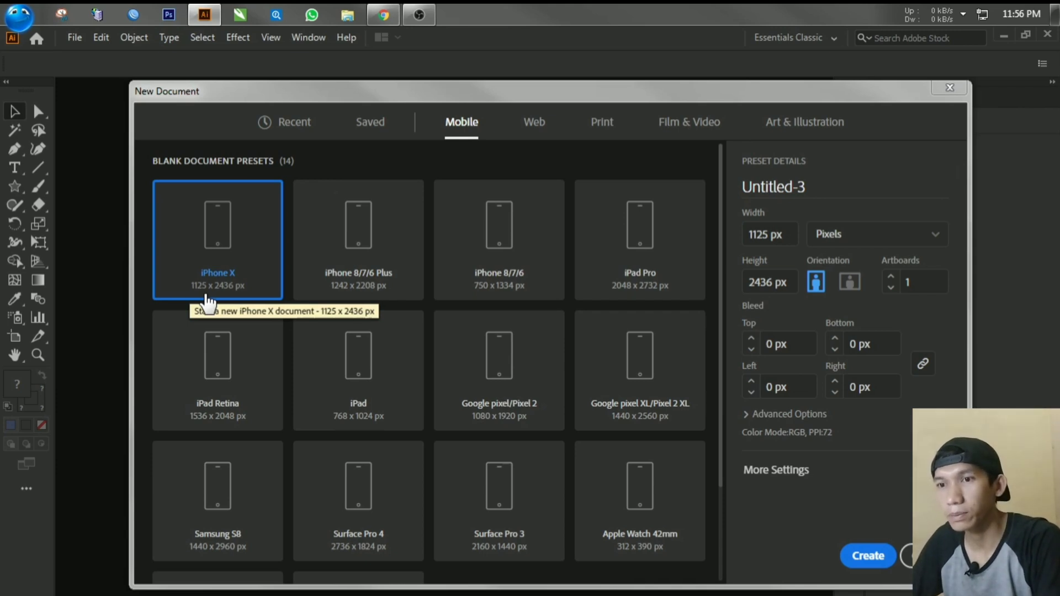
{"action": "scroll", "coordinate": [482, 402], "scroll_direction": "down", "scroll_amount": 2}
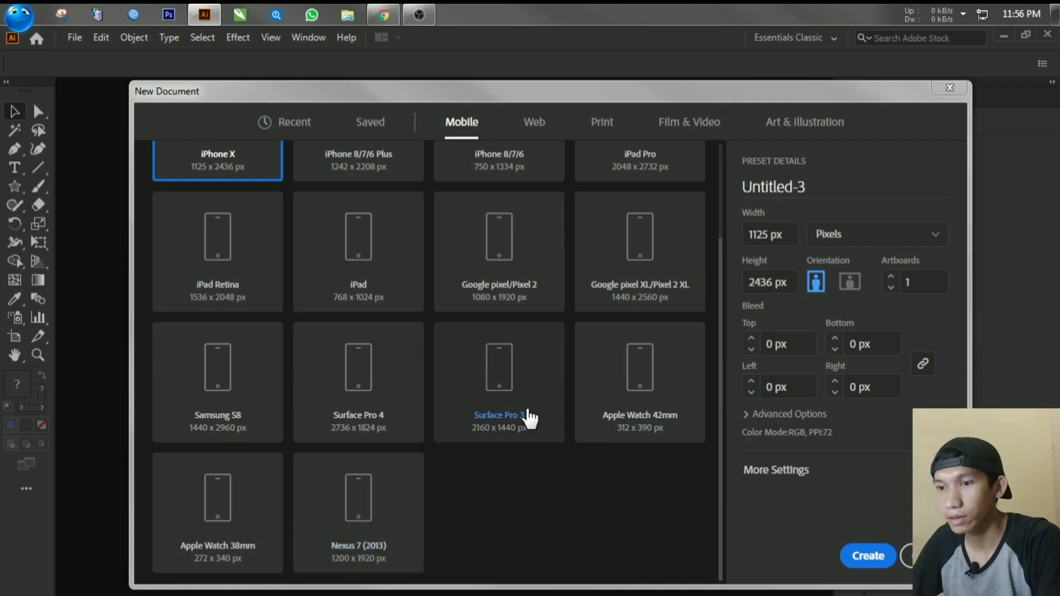
{"action": "scroll", "coordinate": [486, 298], "scroll_direction": "up", "scroll_amount": 2}
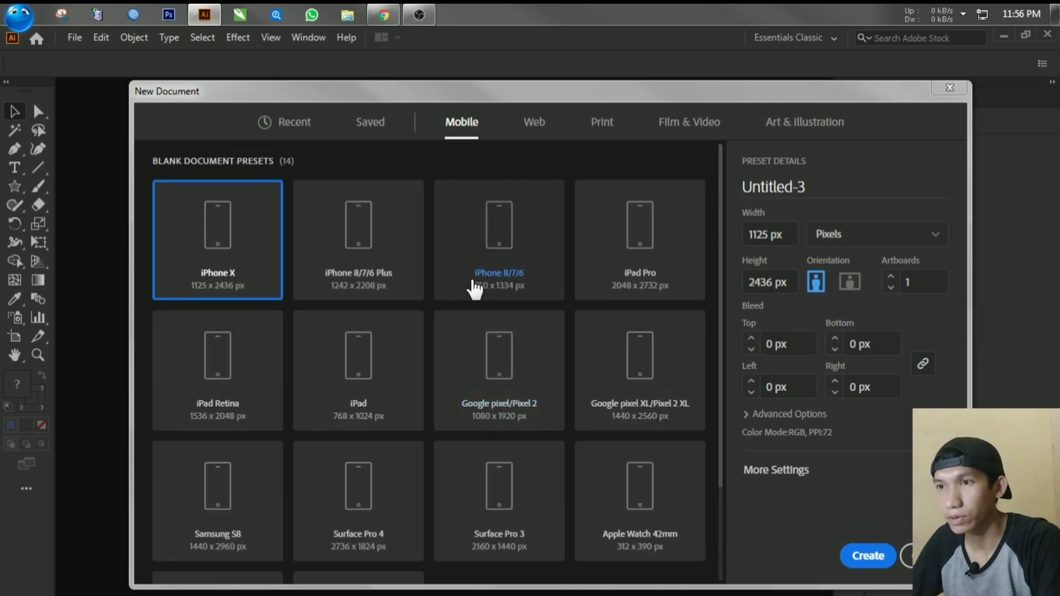
{"action": "left_click", "coordinate": [534, 126]}
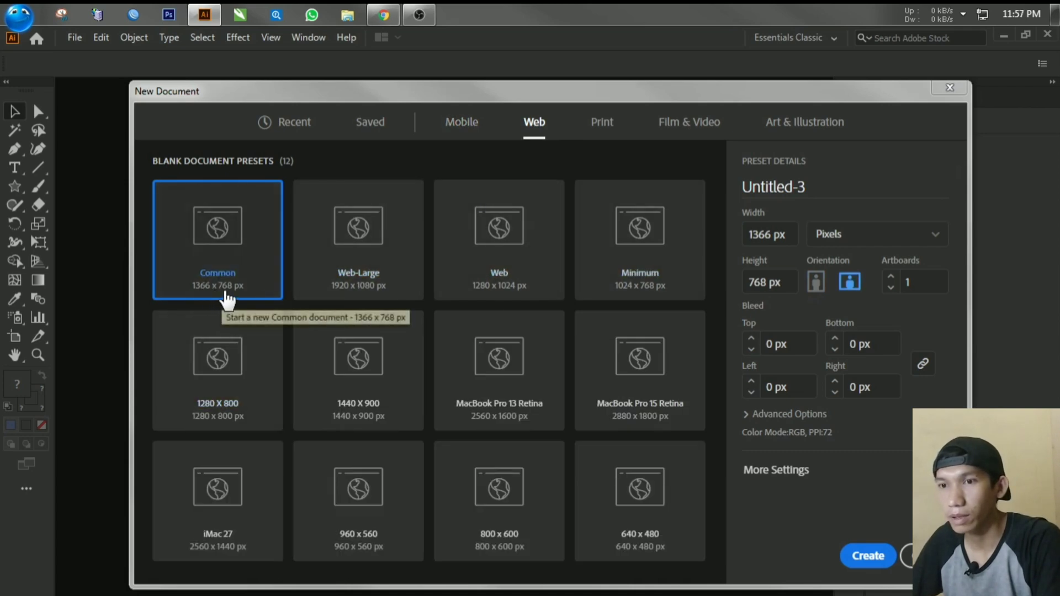
Step: Choose the A3 print preset for the new document, try landscape orientation and set it back to portrait
{"action": "left_click", "coordinate": [603, 122]}
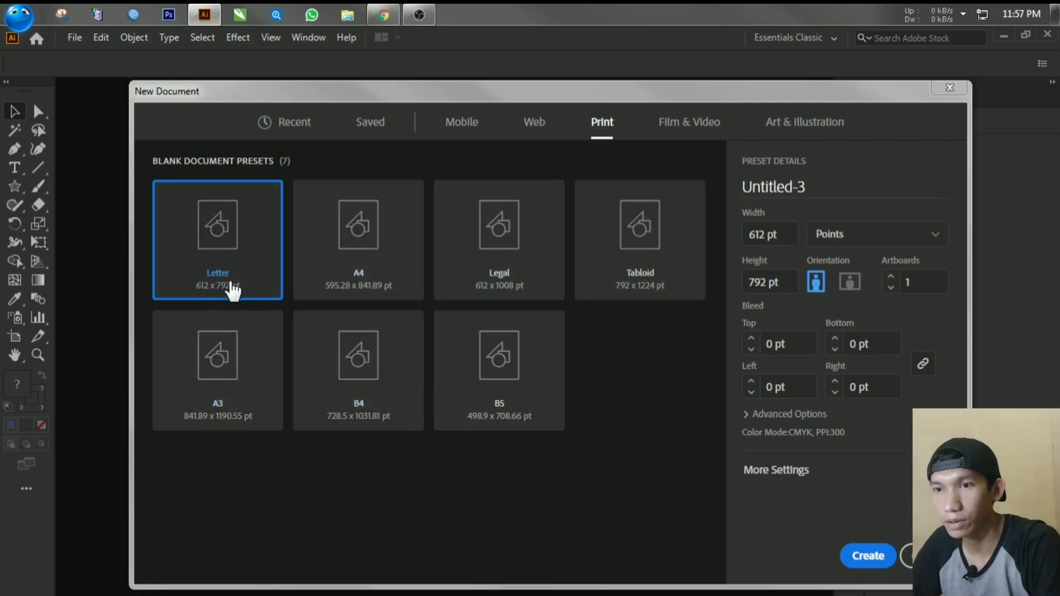
{"action": "left_click", "coordinate": [236, 393]}
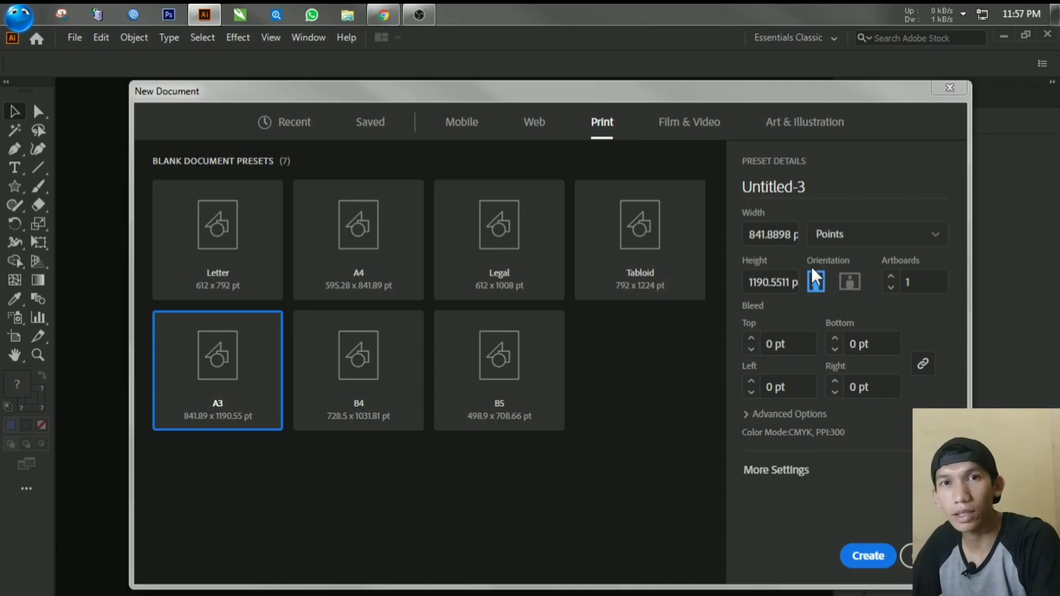
{"action": "left_click", "coordinate": [855, 282]}
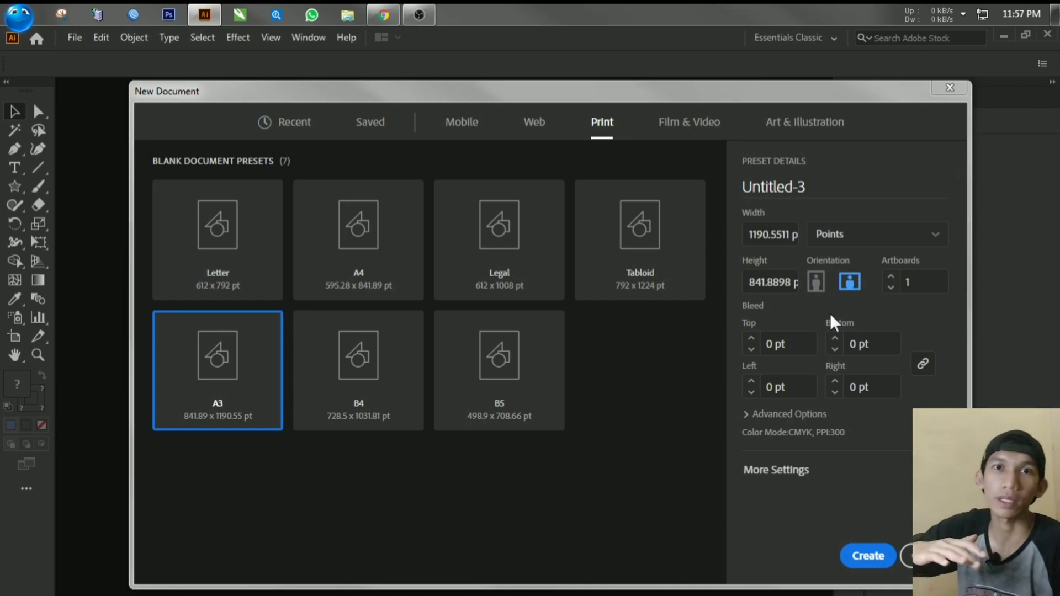
{"action": "left_click", "coordinate": [816, 282]}
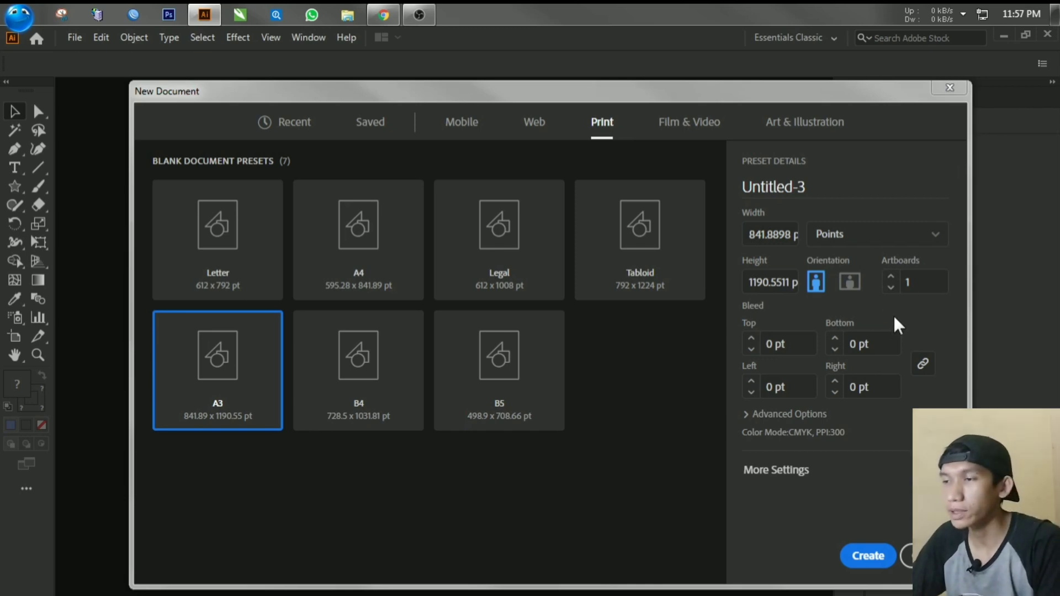
Step: Try a higher artboard count, set it back to 1 and create the document
{"action": "left_click", "coordinate": [890, 277]}
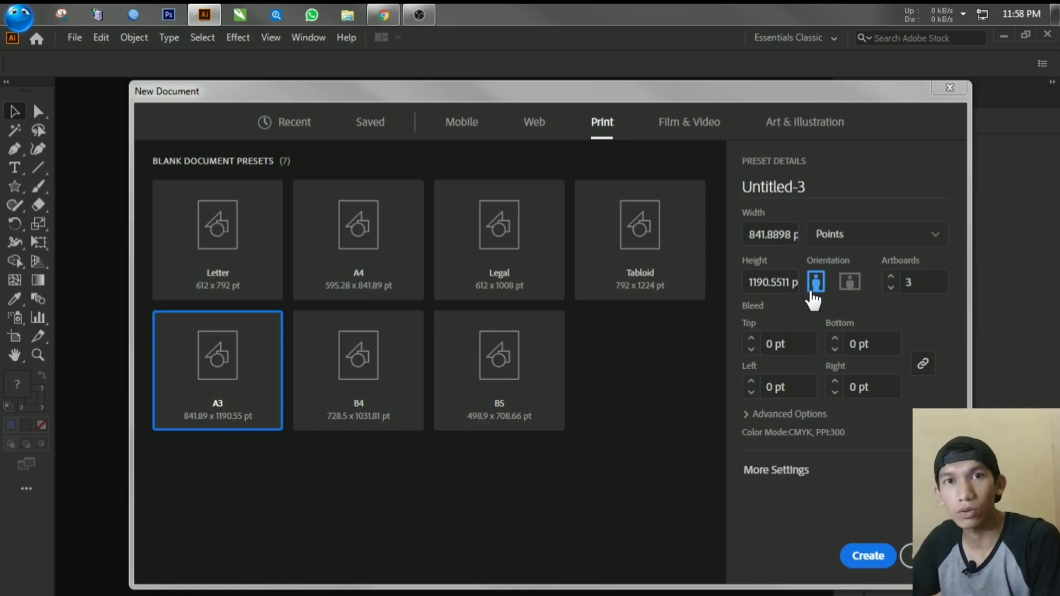
{"action": "left_click", "coordinate": [890, 287]}
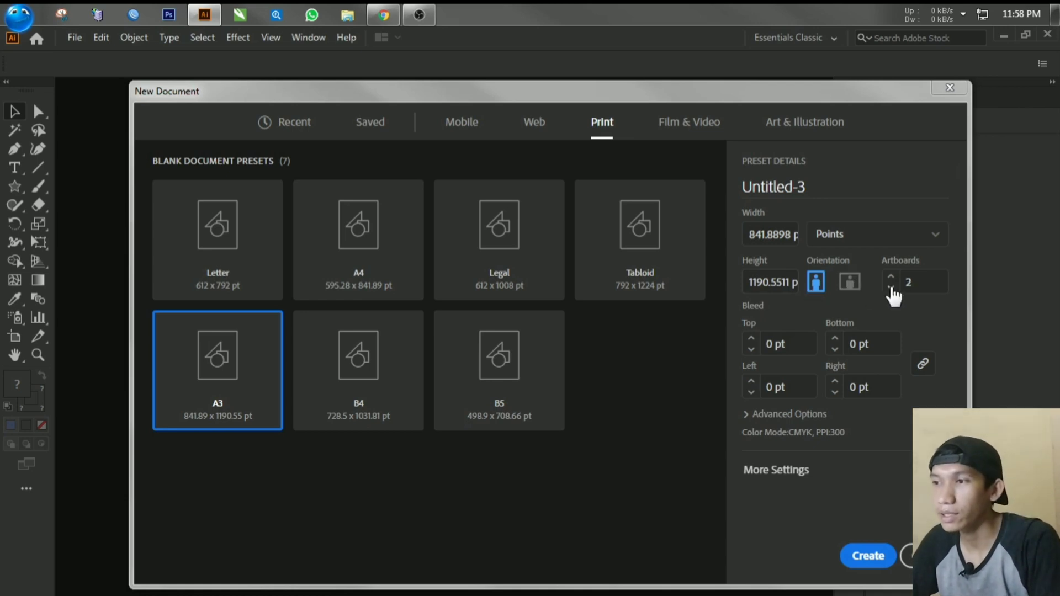
{"action": "left_click", "coordinate": [891, 288]}
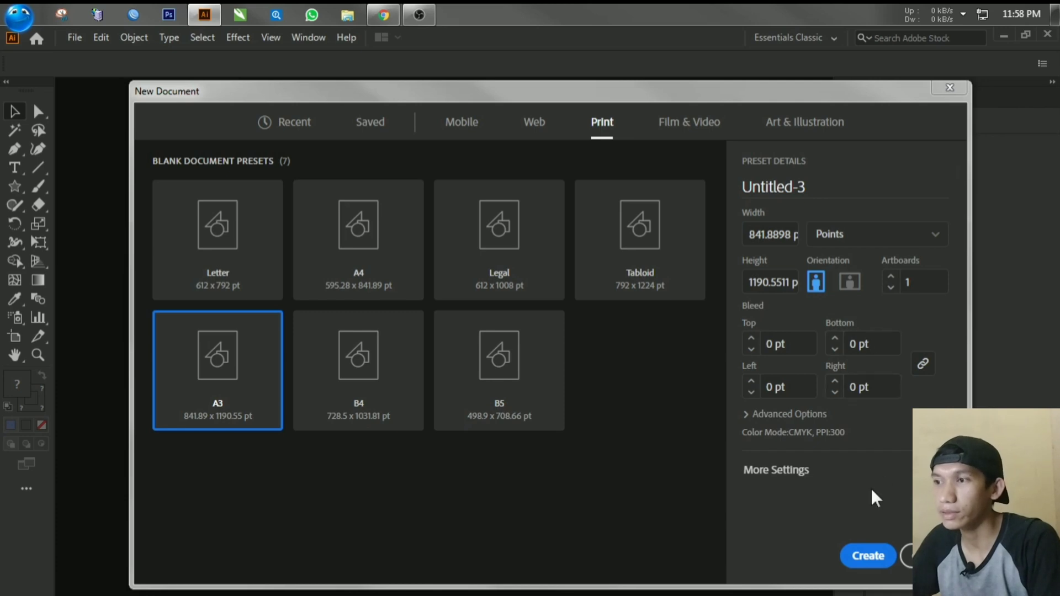
{"action": "left_click", "coordinate": [868, 557]}
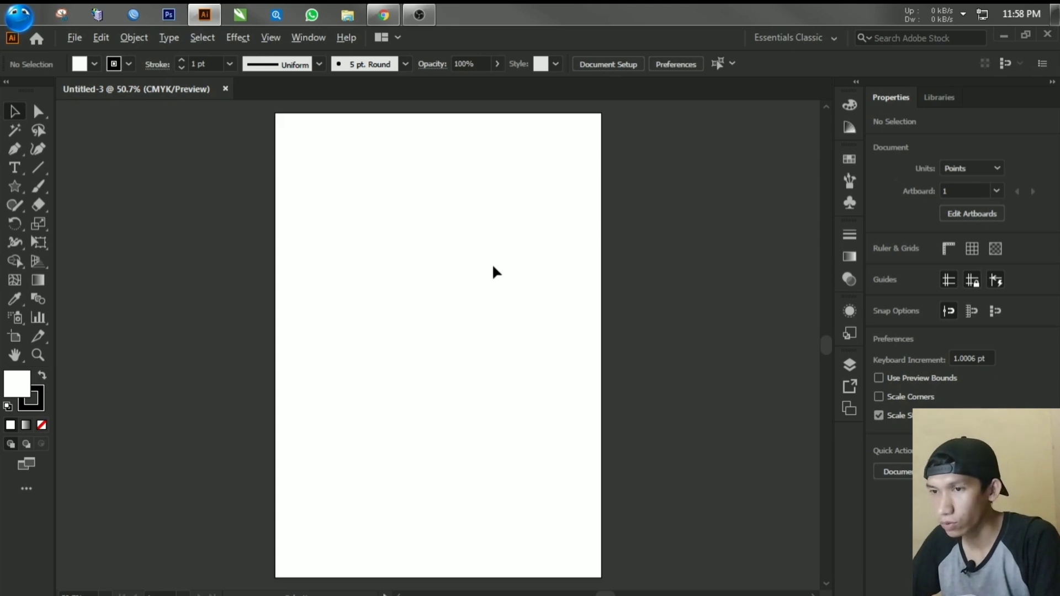
{"action": "scroll", "coordinate": [492, 263], "scroll_direction": "down", "scroll_amount": 1}
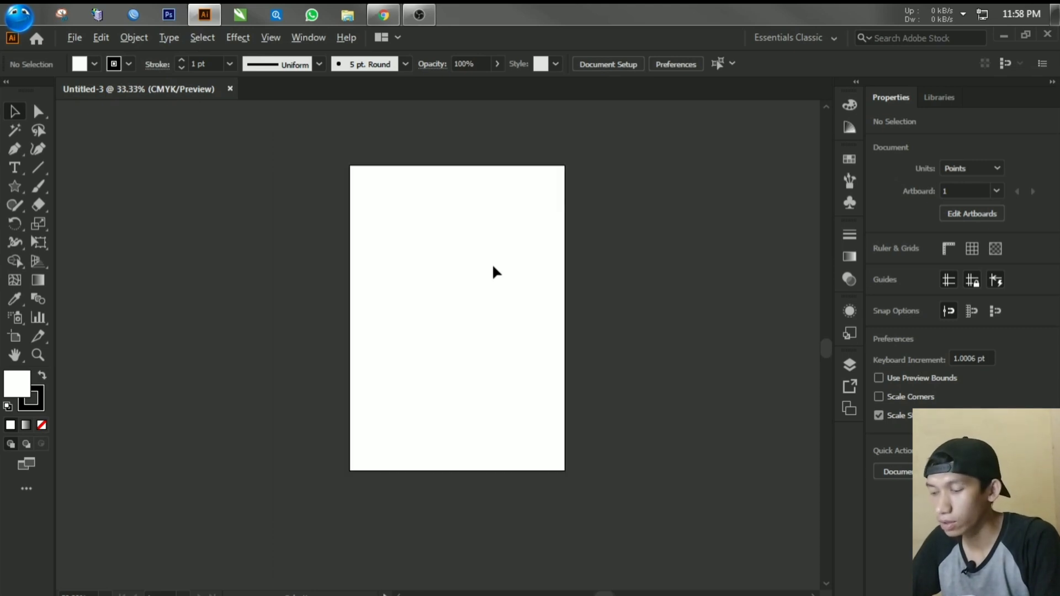
{"action": "scroll", "coordinate": [493, 272], "scroll_direction": "up", "scroll_amount": 1}
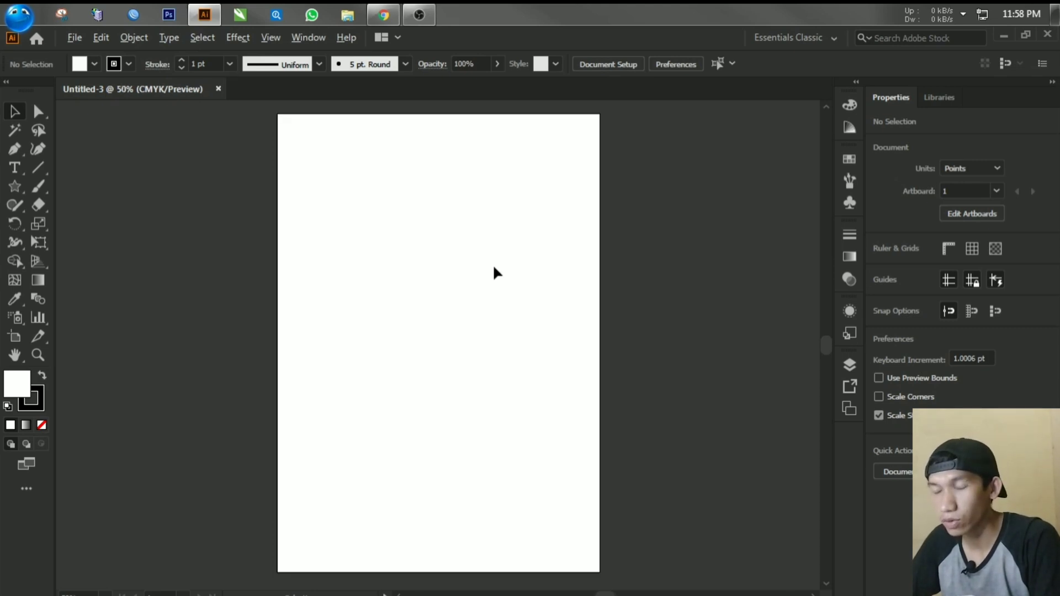
{"action": "scroll", "coordinate": [493, 273], "scroll_direction": "down", "scroll_amount": 3}
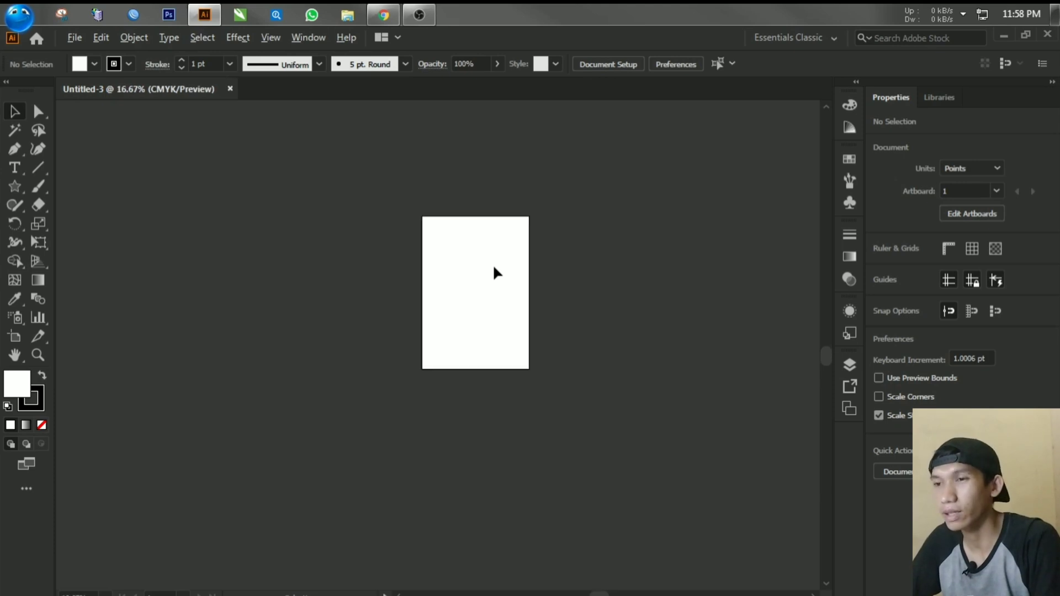
{"action": "scroll", "coordinate": [494, 270], "scroll_direction": "up", "scroll_amount": 3}
{"action": "scroll", "coordinate": [493, 271], "scroll_direction": "down", "scroll_amount": 3}
{"action": "scroll", "coordinate": [493, 269], "scroll_direction": "up", "scroll_amount": 4}
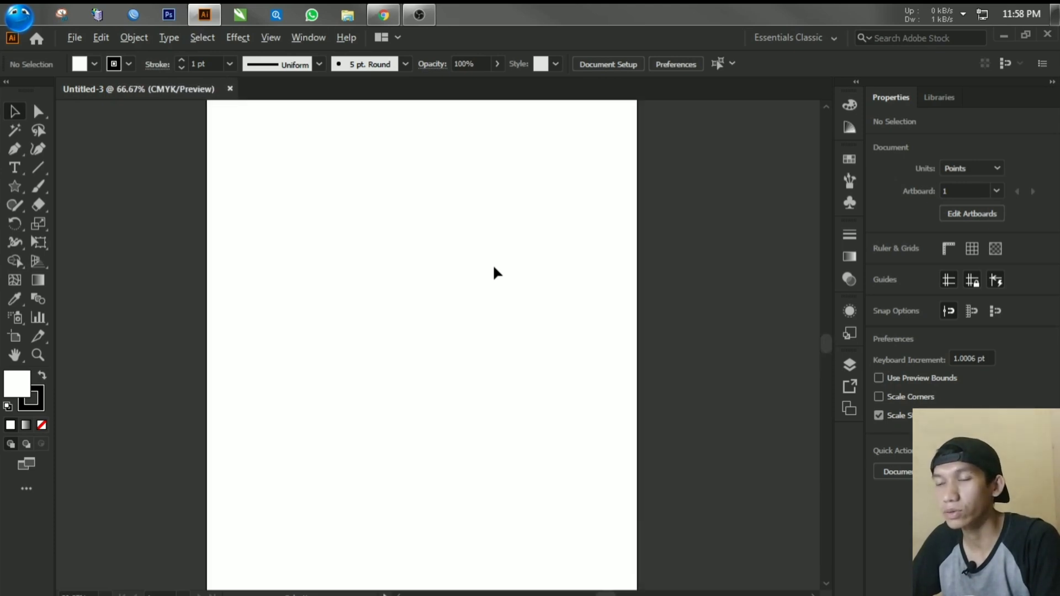
{"action": "scroll", "coordinate": [494, 268], "scroll_direction": "down", "scroll_amount": 3}
{"action": "scroll", "coordinate": [493, 269], "scroll_direction": "up", "scroll_amount": 1}
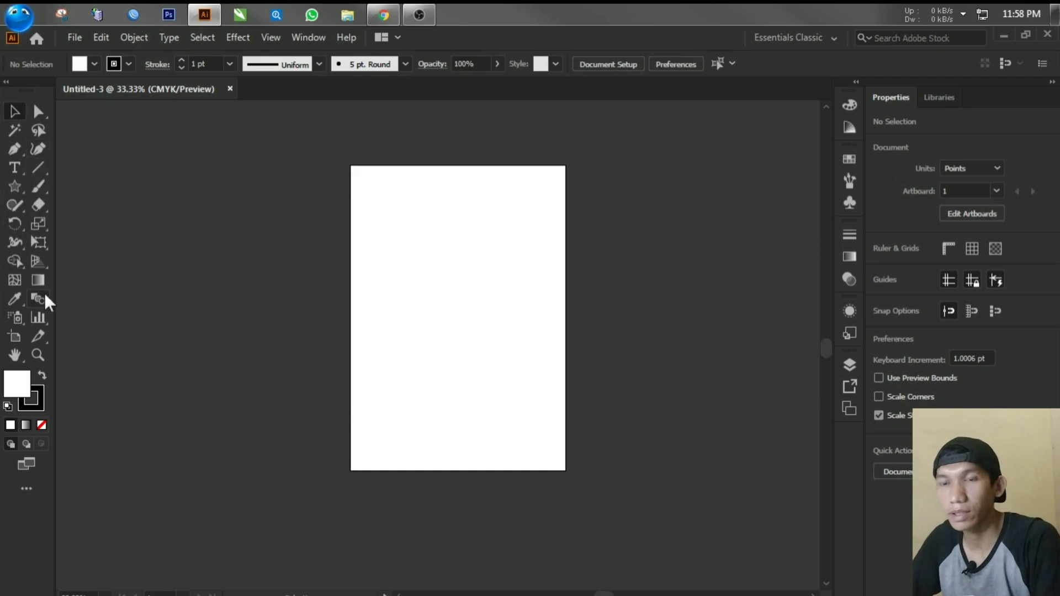
Step: Draw a rectangle about 423 by 499 pt in the upper half of the artboard with the Rectangle tool
{"action": "left_click", "coordinate": [13, 190]}
{"action": "left_click", "coordinate": [12, 190]}
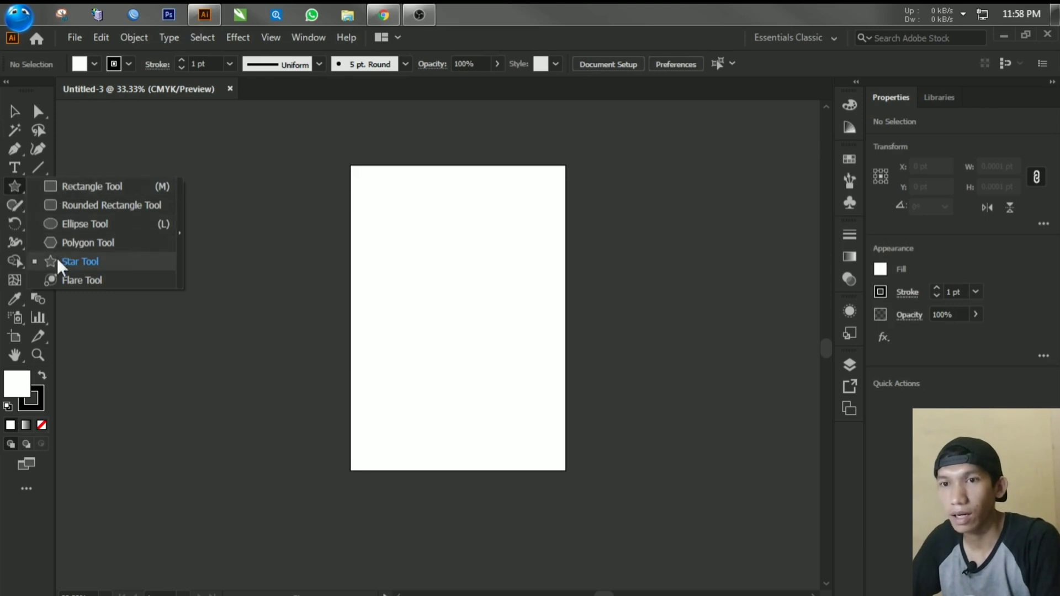
{"action": "left_click", "coordinate": [89, 188]}
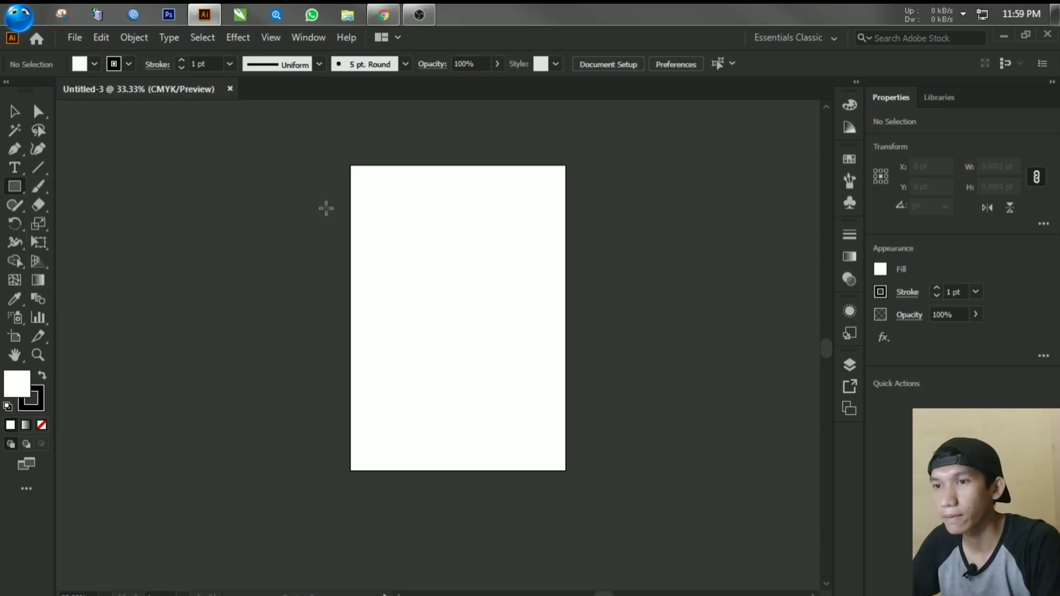
{"action": "left_click_drag", "start_coordinate": [405, 204], "coordinate": [513, 333]}
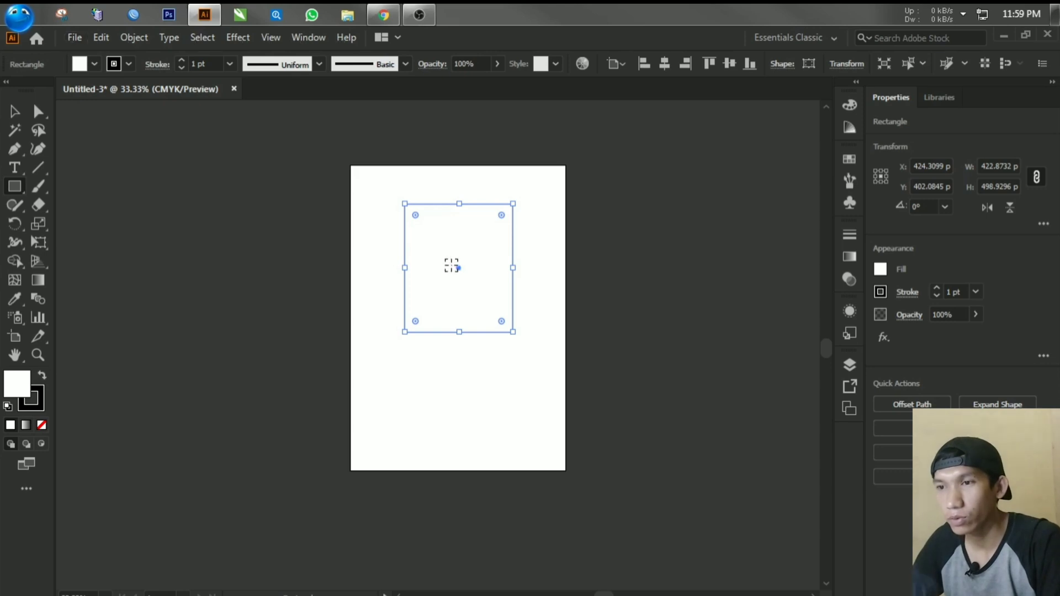
Step: Set the rectangle's fill colour to red, hex ed1c24
{"action": "scroll", "coordinate": [452, 266], "scroll_direction": "up", "scroll_amount": 4}
{"action": "scroll", "coordinate": [289, 337], "scroll_direction": "down", "scroll_amount": 3}
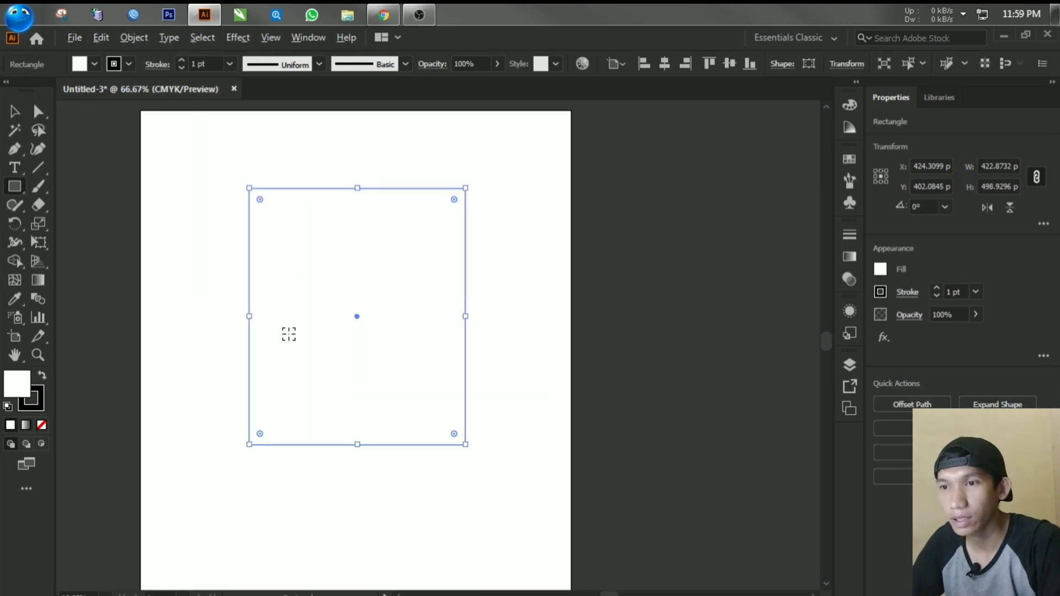
{"action": "scroll", "coordinate": [289, 334], "scroll_direction": "down", "scroll_amount": 2}
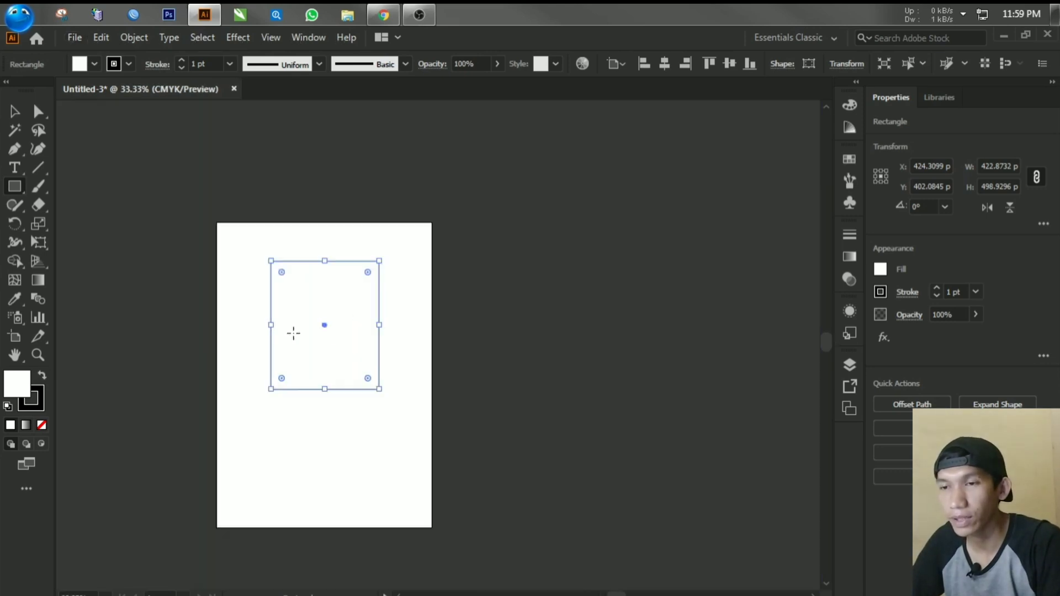
{"action": "double_click", "coordinate": [19, 386]}
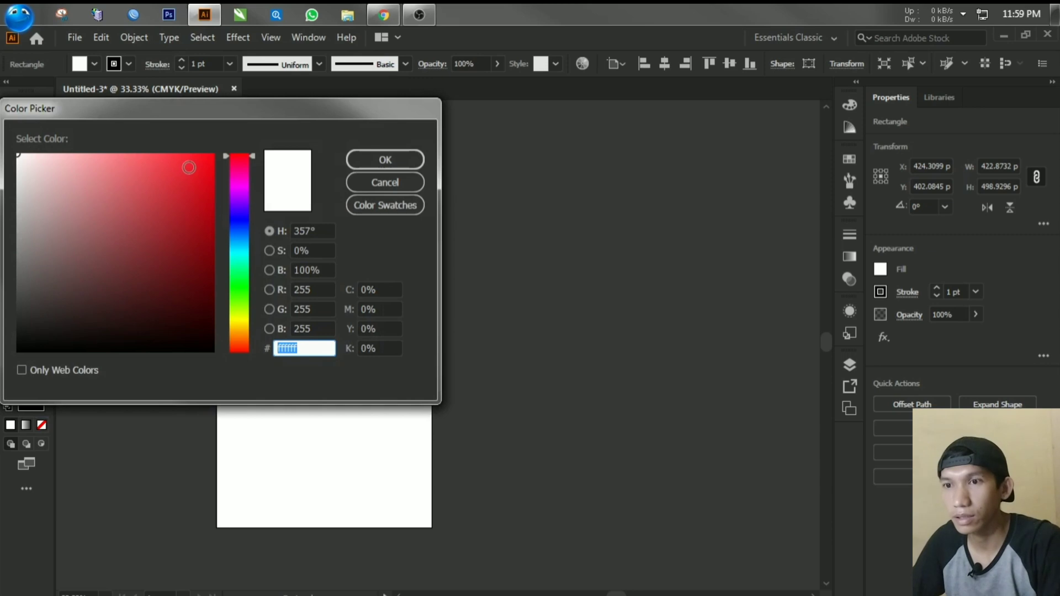
{"action": "type", "text": "ed1c24"}
{"action": "left_click", "coordinate": [357, 161]}
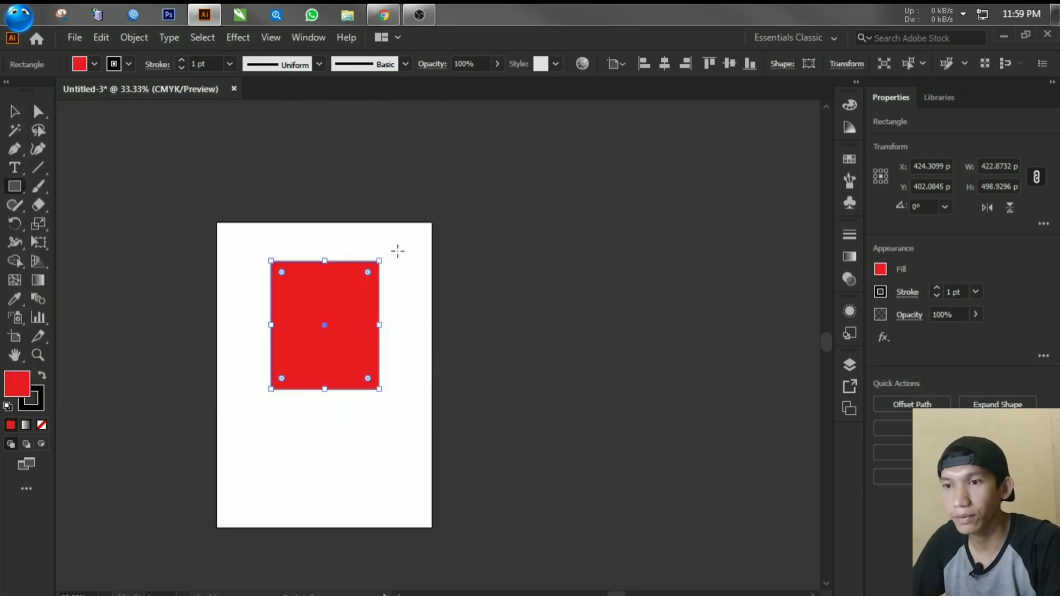
Step: Set the rectangle's stroke colour to a fully saturated, bright green
{"action": "left_click", "coordinate": [34, 402]}
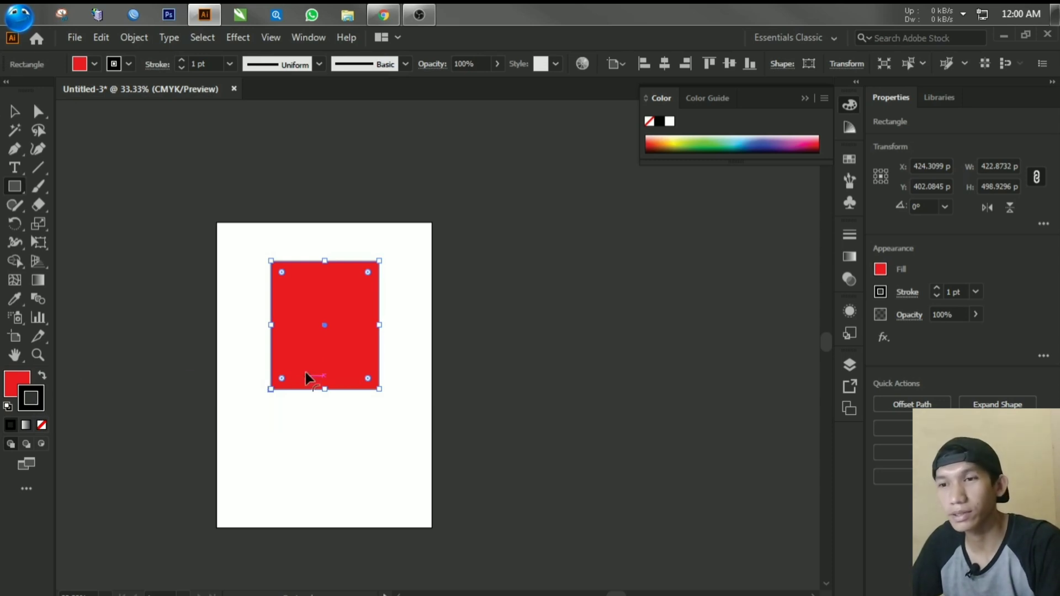
{"action": "key", "text": "ctrl+1"}
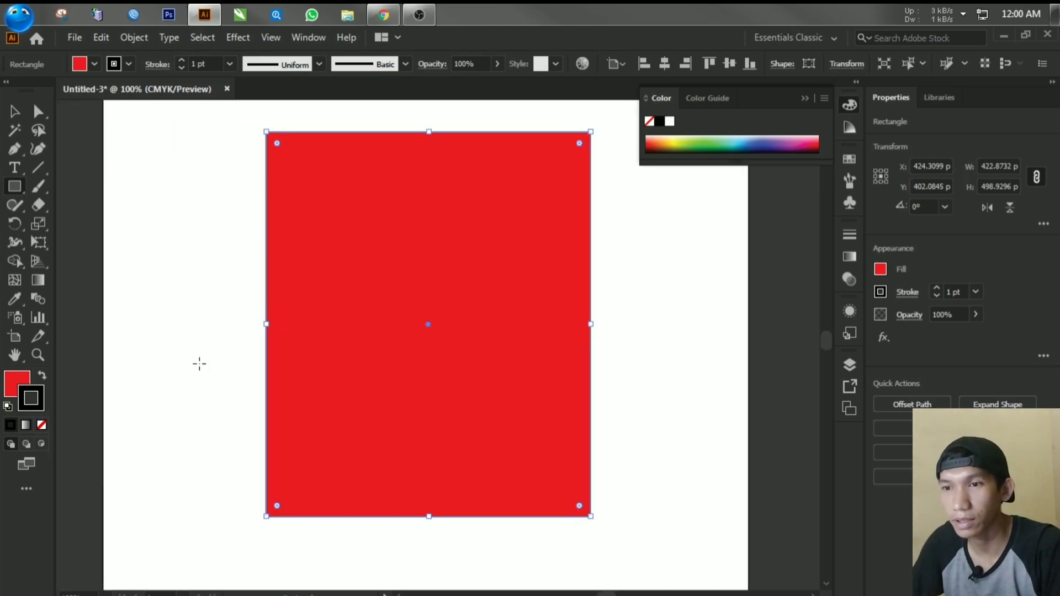
{"action": "double_click", "coordinate": [37, 402]}
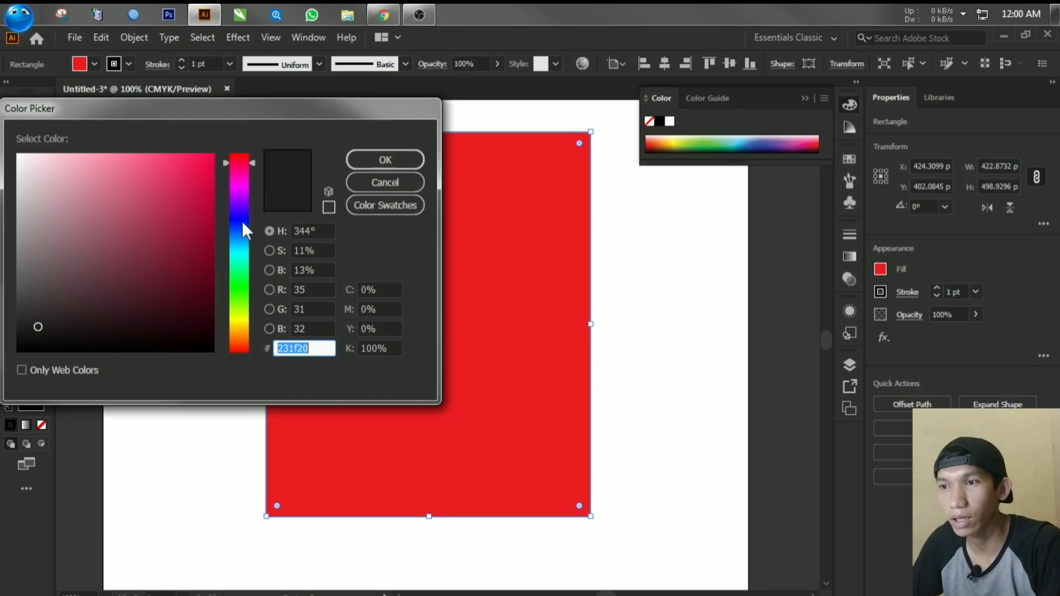
{"action": "left_click", "coordinate": [240, 290]}
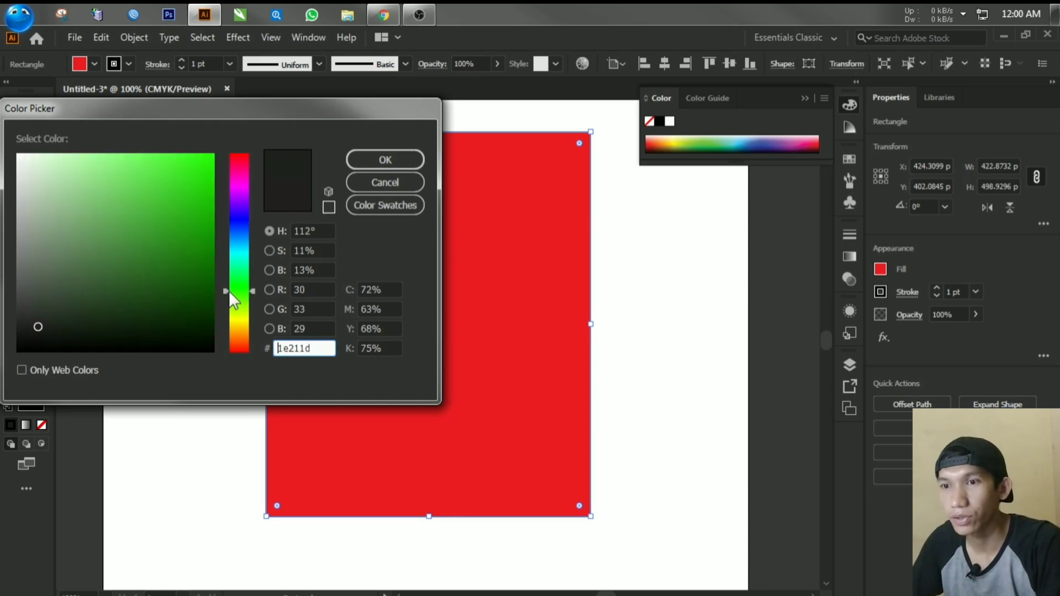
{"action": "left_click", "coordinate": [214, 155]}
{"action": "left_click", "coordinate": [362, 160]}
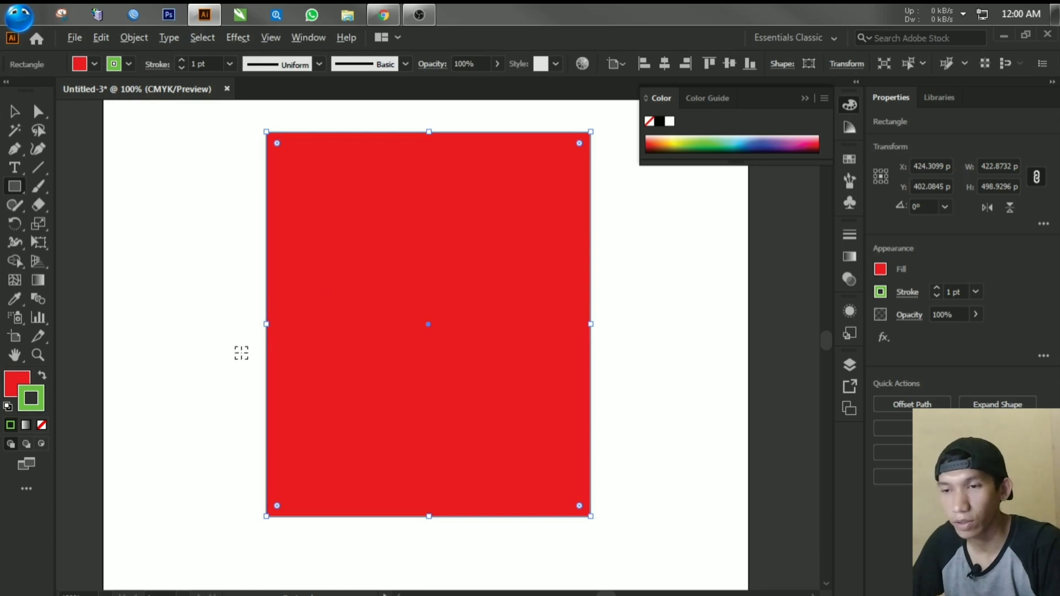
Step: Inspect the rectangle's outline up close and increase its stroke weight to 12 pt
{"action": "scroll", "coordinate": [243, 352], "scroll_direction": "up", "scroll_amount": 7}
{"action": "scroll", "coordinate": [350, 298], "scroll_direction": "up", "scroll_amount": 2}
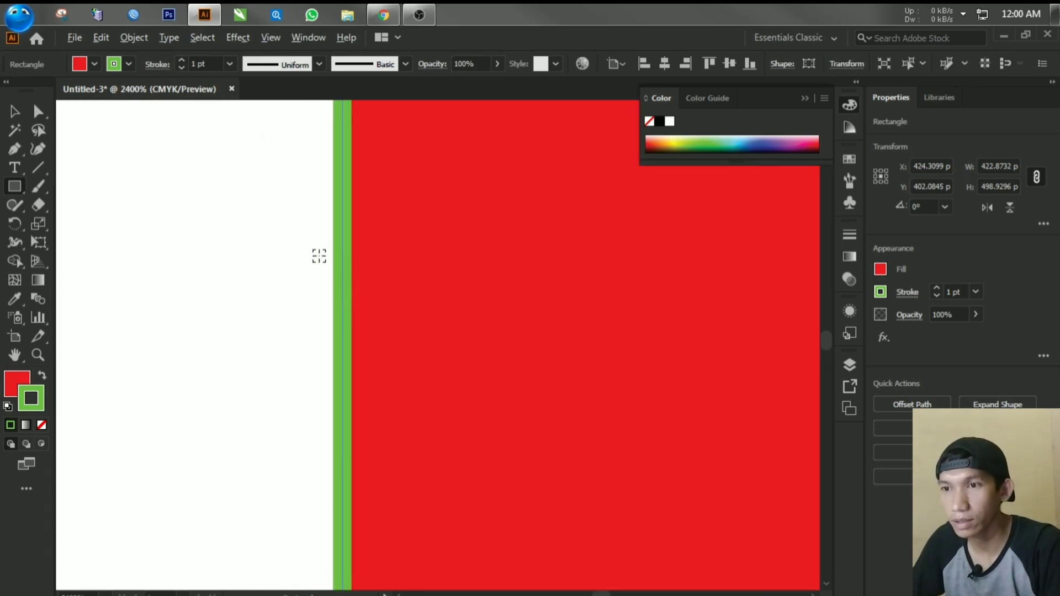
{"action": "scroll", "coordinate": [320, 254], "scroll_direction": "up", "scroll_amount": 2}
{"action": "scroll", "coordinate": [386, 305], "scroll_direction": "down", "scroll_amount": 15}
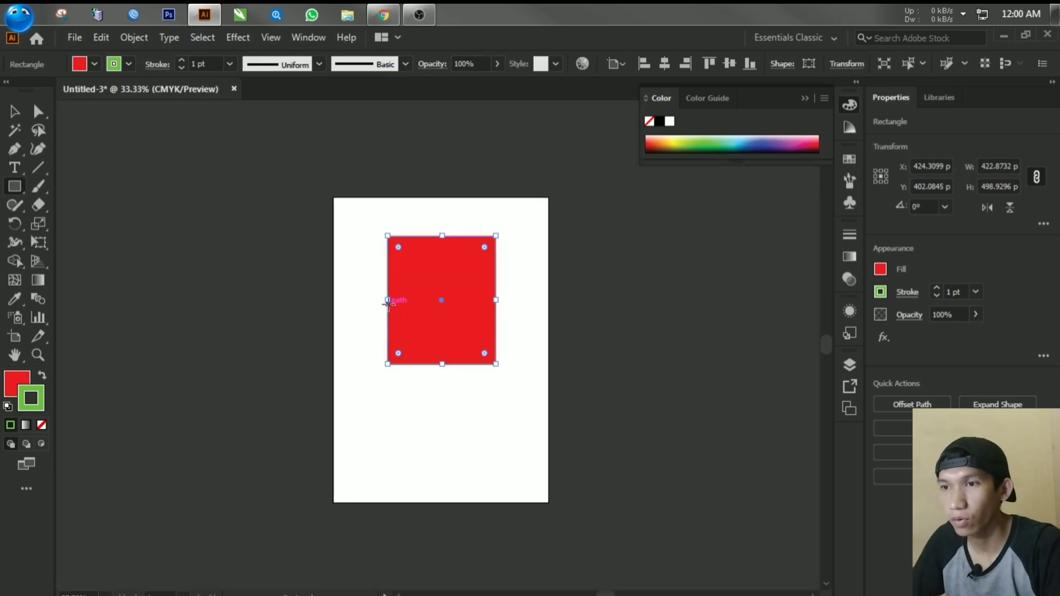
{"action": "left_click", "coordinate": [936, 290]}
{"action": "left_click", "coordinate": [936, 289]}
{"action": "left_click", "coordinate": [935, 290]}
{"action": "left_click", "coordinate": [936, 290]}
{"action": "left_click", "coordinate": [936, 289]}
{"action": "left_click", "coordinate": [936, 290]}
{"action": "left_click", "coordinate": [936, 290]}
{"action": "left_click", "coordinate": [936, 290]}
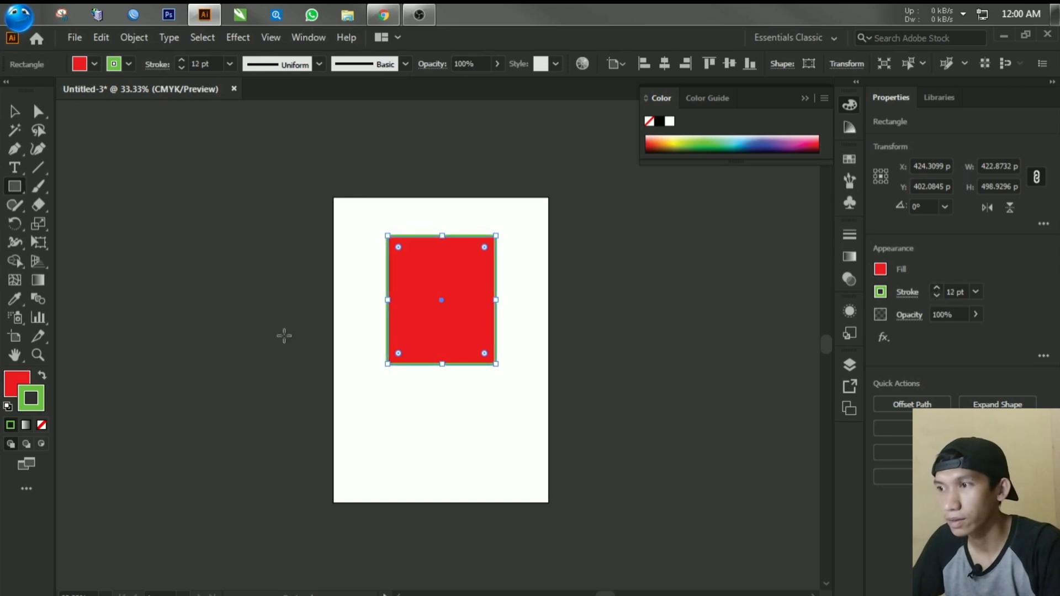
{"action": "scroll", "coordinate": [426, 290], "scroll_direction": "up", "scroll_amount": 4}
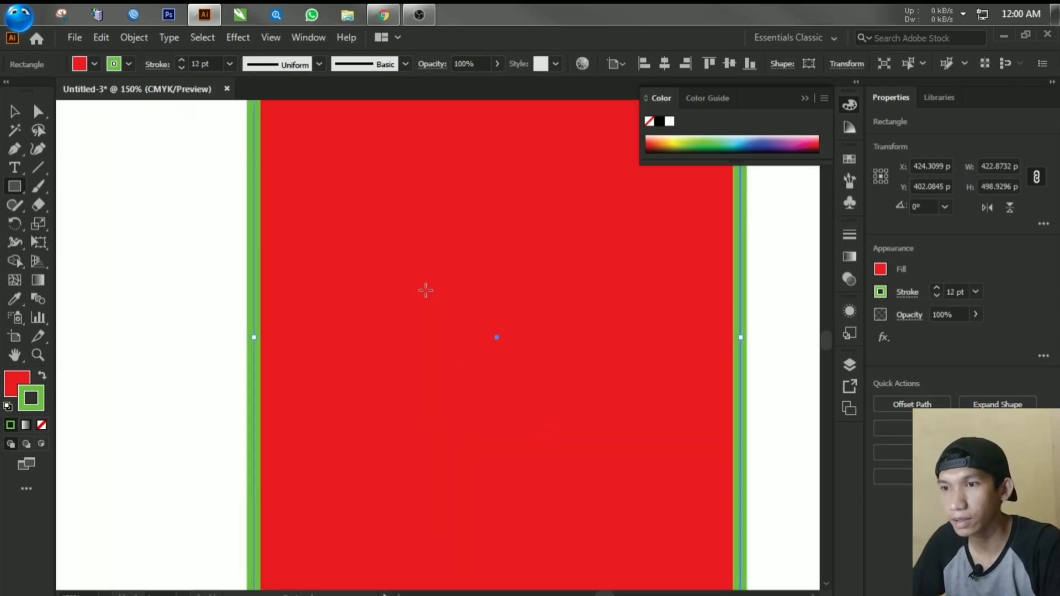
{"action": "scroll", "coordinate": [426, 290], "scroll_direction": "down", "scroll_amount": 2}
Step: Move the rectangle straight down to about Y 451 pt with the Selection tool, then deselect it
{"action": "left_click", "coordinate": [805, 98]}
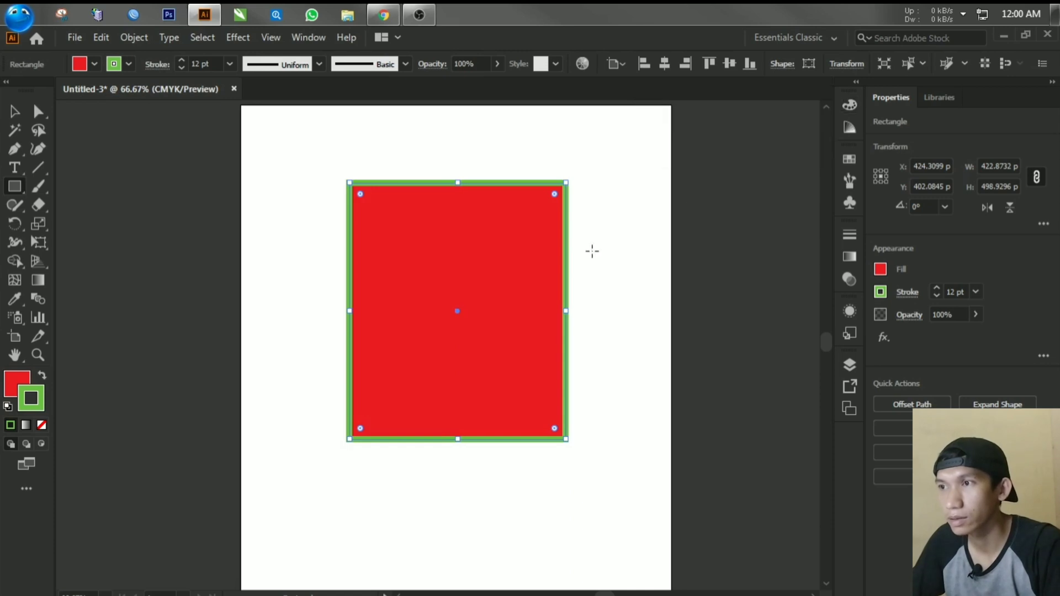
{"action": "scroll", "coordinate": [584, 254], "scroll_direction": "down", "scroll_amount": 2}
{"action": "left_click_drag", "start_coordinate": [513, 228], "coordinate": [249, 253]}
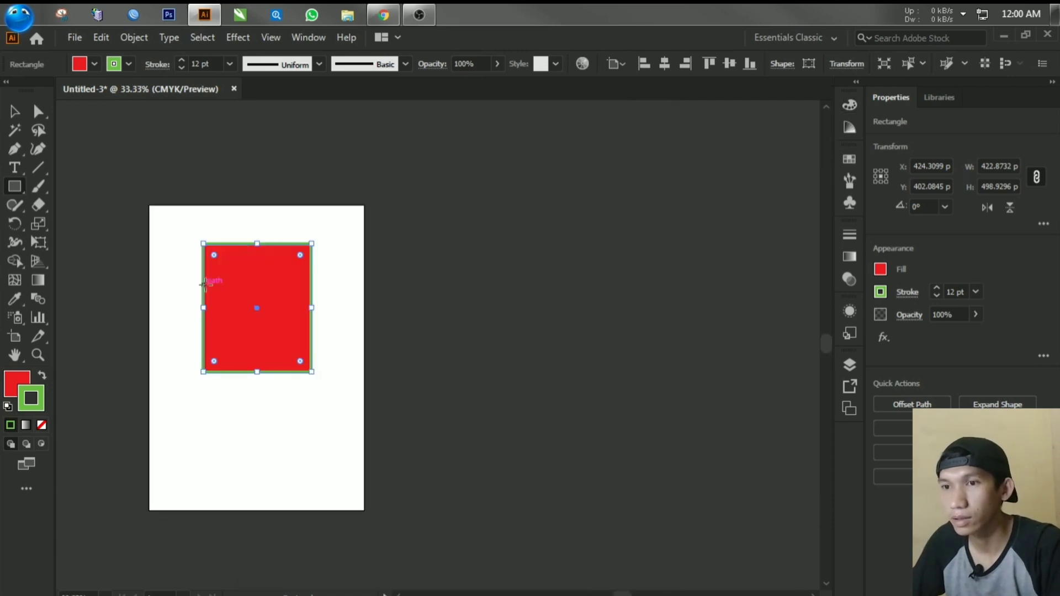
{"action": "left_click_drag", "start_coordinate": [200, 282], "coordinate": [353, 243]}
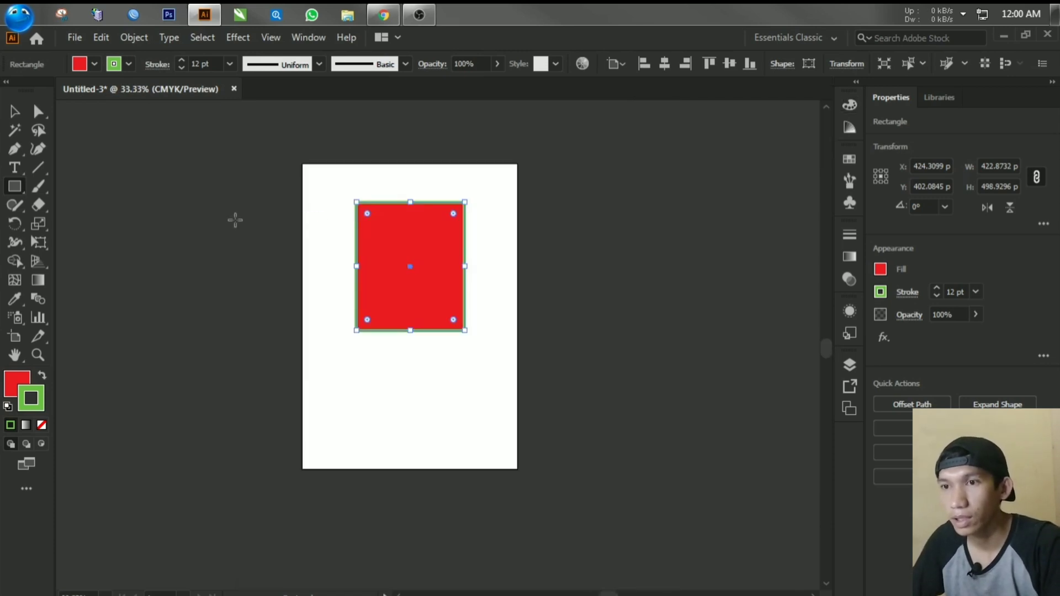
{"action": "left_click", "coordinate": [15, 186]}
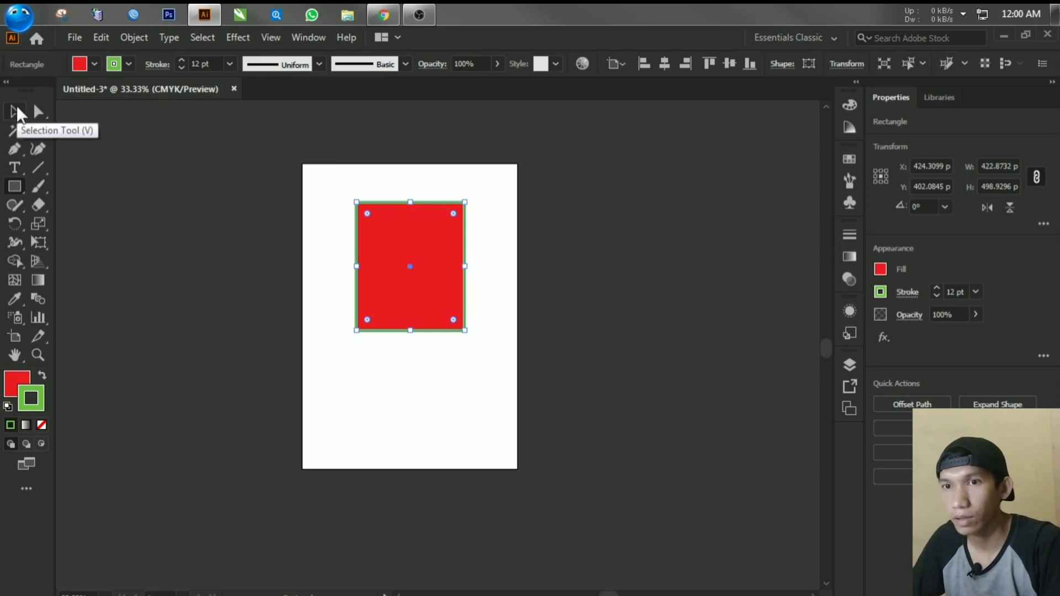
{"action": "left_click", "coordinate": [17, 110]}
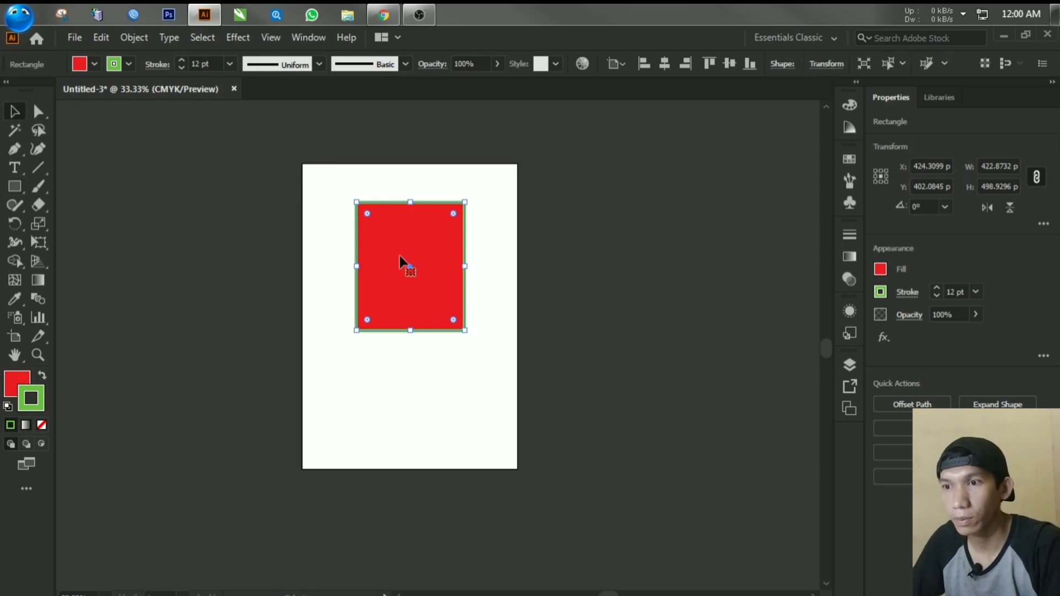
{"action": "mouse_move", "coordinate": [401, 256]}
{"action": "left_mouse_down"}
{"action": "mouse_move", "coordinate": [428, 282]}
{"action": "mouse_move", "coordinate": [402, 269]}
{"action": "left_mouse_up"}
{"action": "mouse_move", "coordinate": [466, 214]}
{"action": "left_mouse_down"}
{"action": "mouse_move", "coordinate": [441, 237]}
{"action": "mouse_move", "coordinate": [447, 245]}
{"action": "mouse_move", "coordinate": [480, 213]}
{"action": "mouse_move", "coordinate": [463, 229]}
{"action": "mouse_move", "coordinate": [464, 214]}
{"action": "left_mouse_up"}
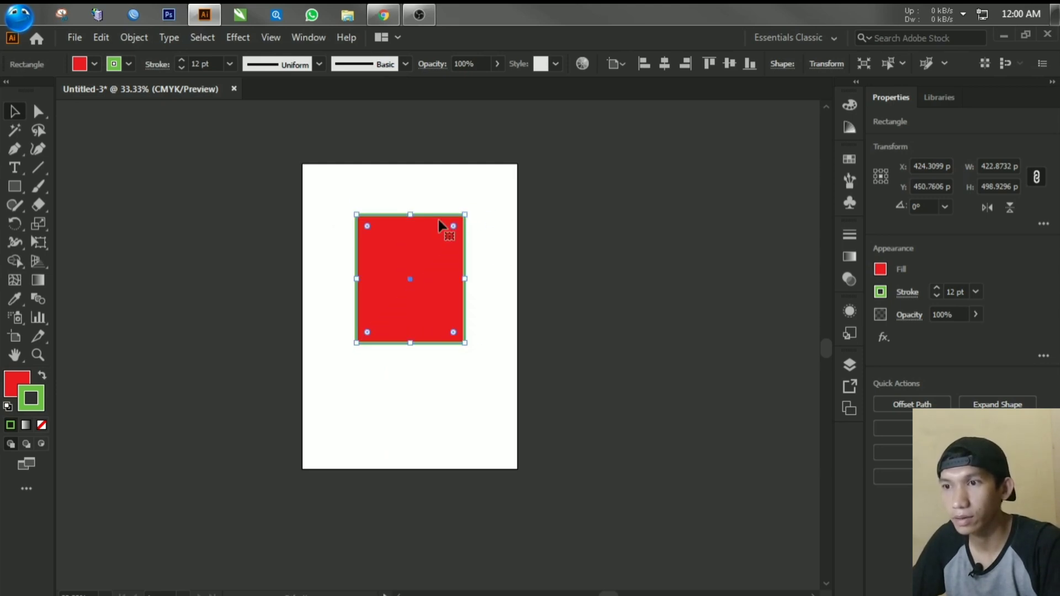
{"action": "left_click", "coordinate": [323, 190]}
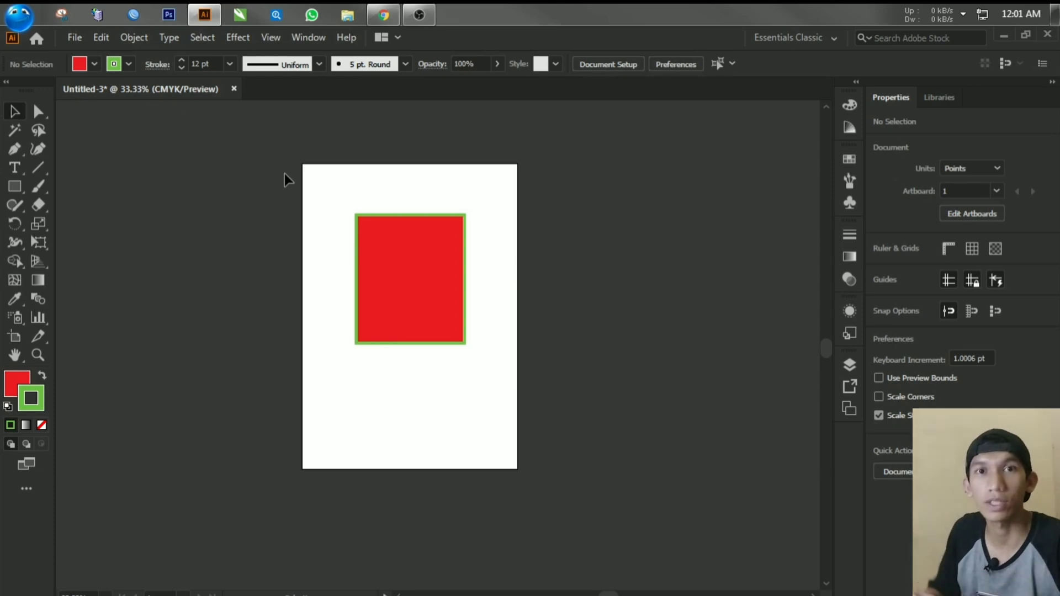
Step: Save the document as CONTOH in Adobe Illustrator (*.AI) format in the Netbar folder
{"action": "left_click", "coordinate": [73, 38]}
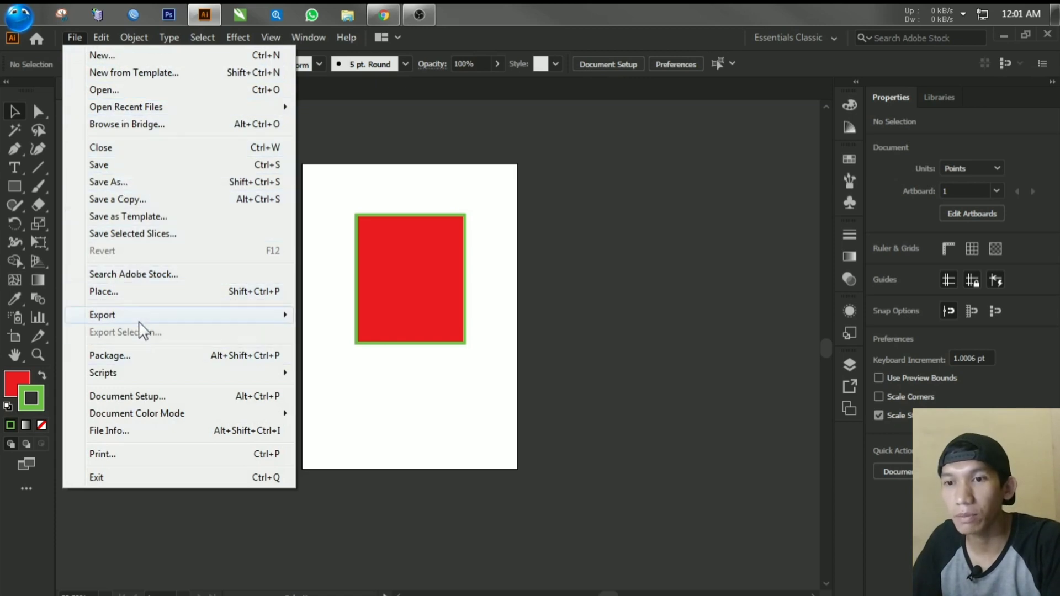
{"action": "mouse_move", "coordinate": [138, 319]}
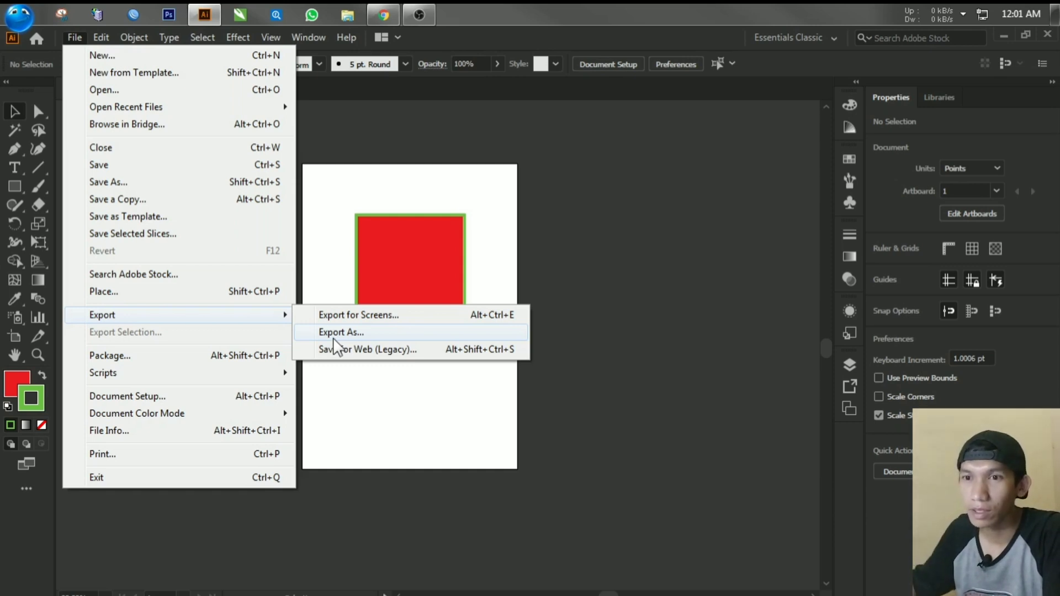
{"action": "left_click", "coordinate": [157, 184]}
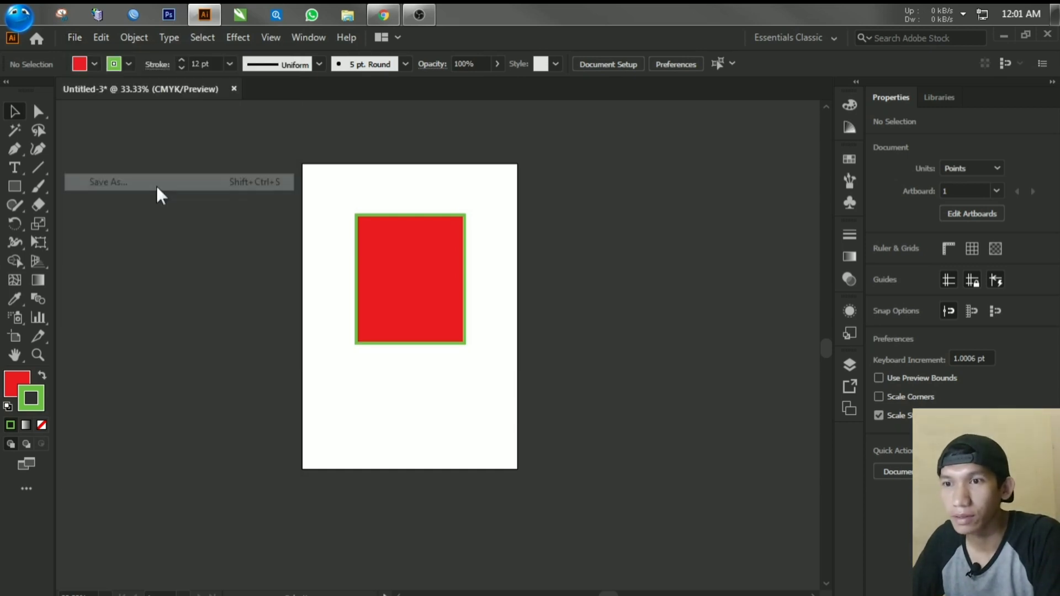
{"action": "left_click_drag", "start_coordinate": [776, 88], "coordinate": [694, 55]}
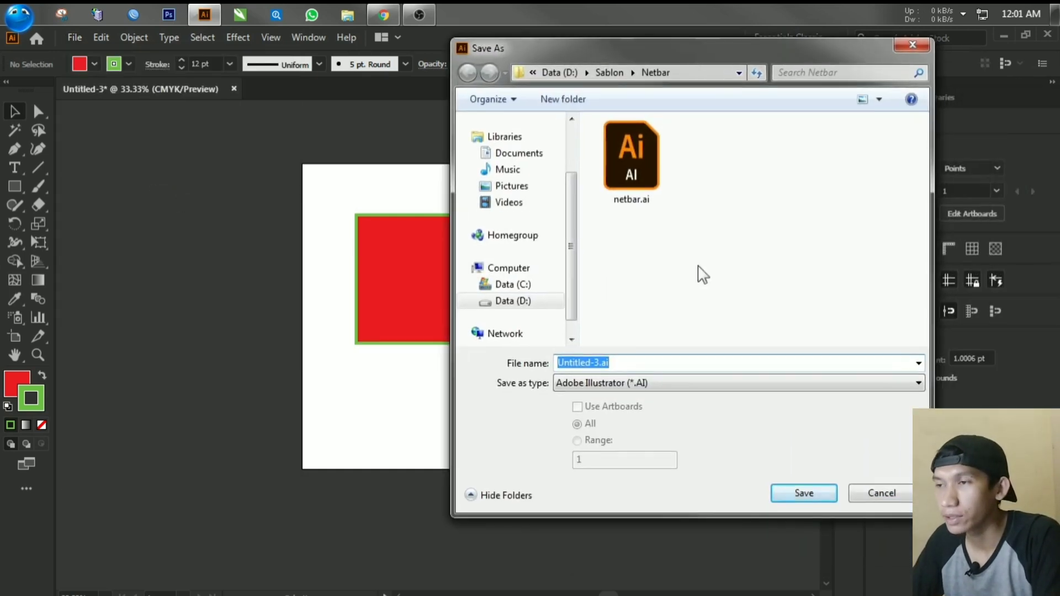
{"action": "left_click", "coordinate": [681, 383]}
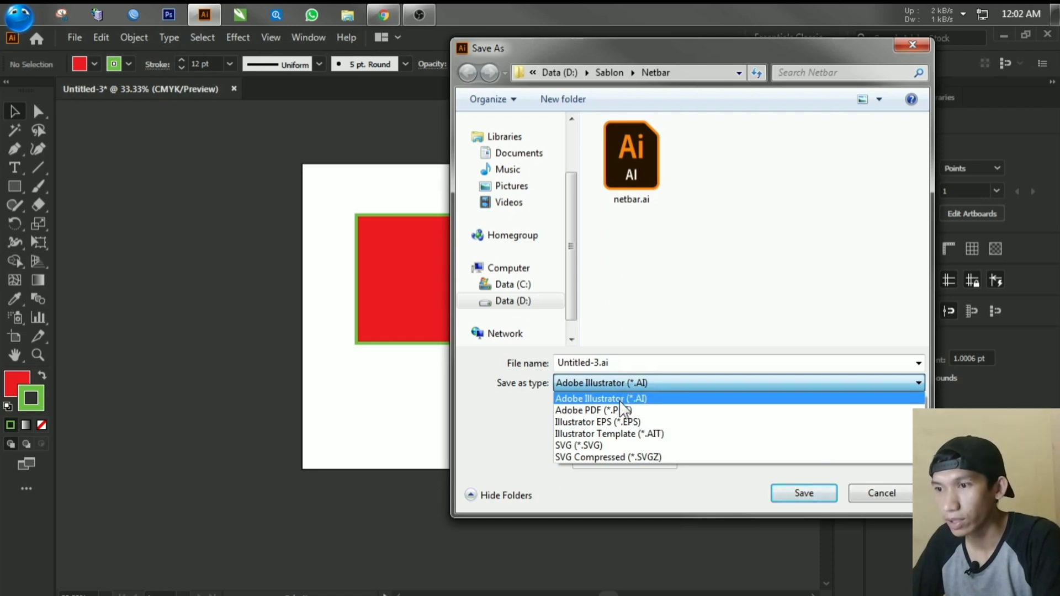
{"action": "left_click", "coordinate": [620, 402]}
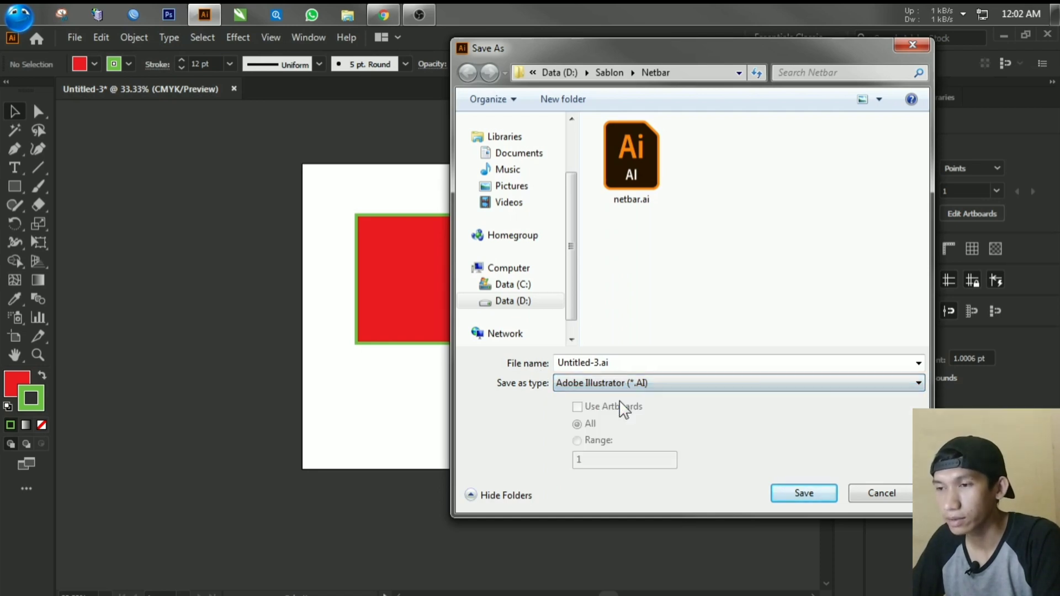
{"action": "double_click", "coordinate": [584, 361]}
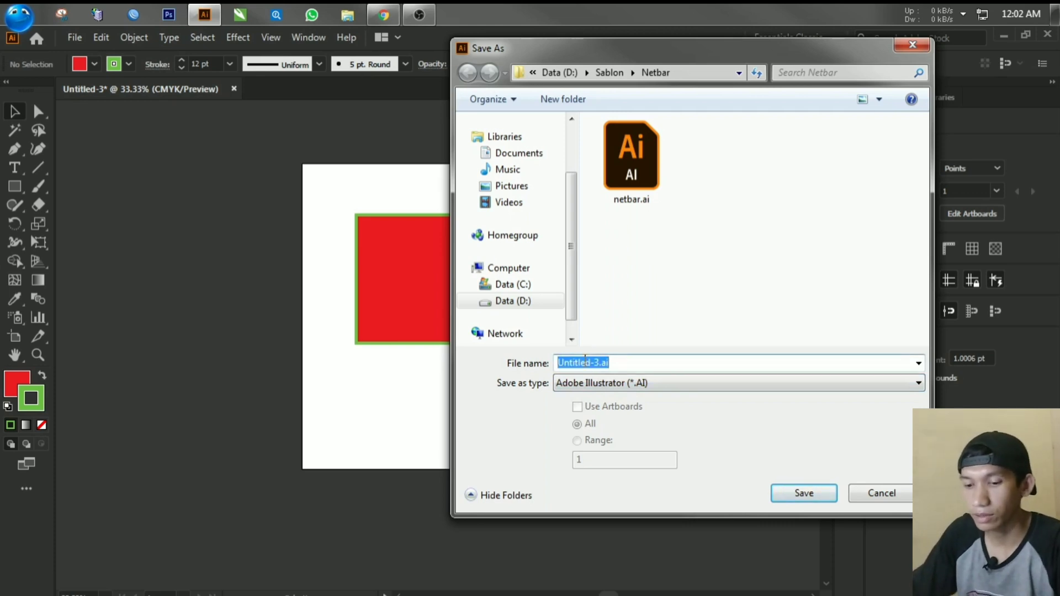
{"action": "type", "text": "CONTO"}
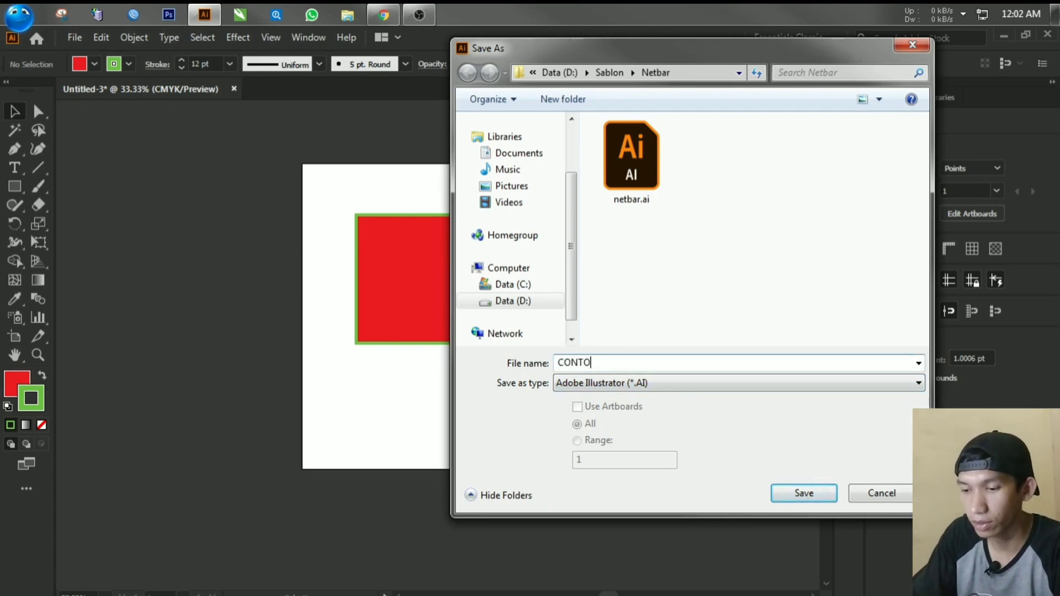
{"action": "type", "text": "H"}
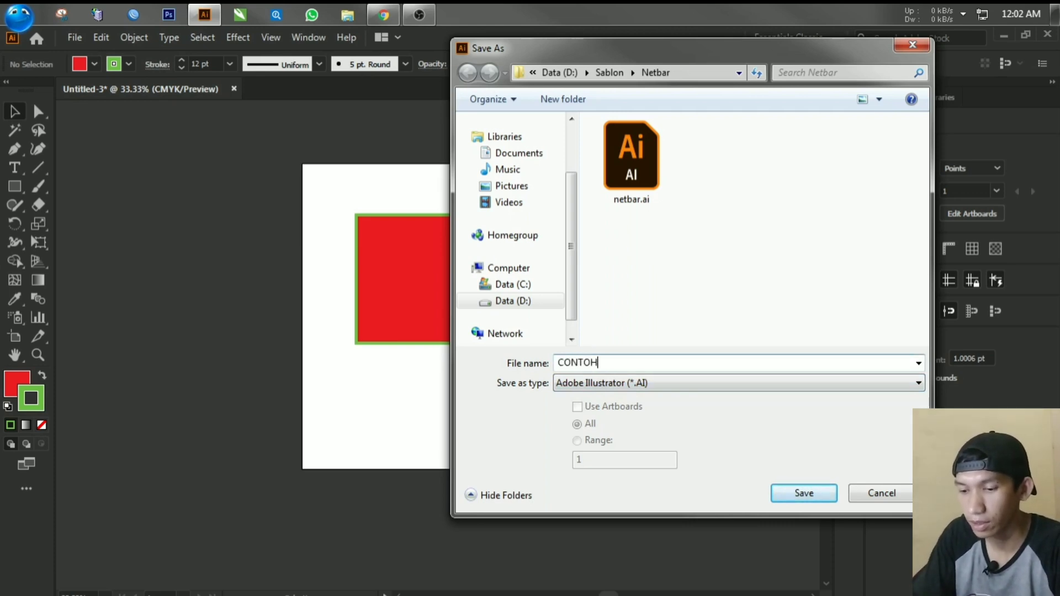
{"action": "left_click", "coordinate": [803, 493]}
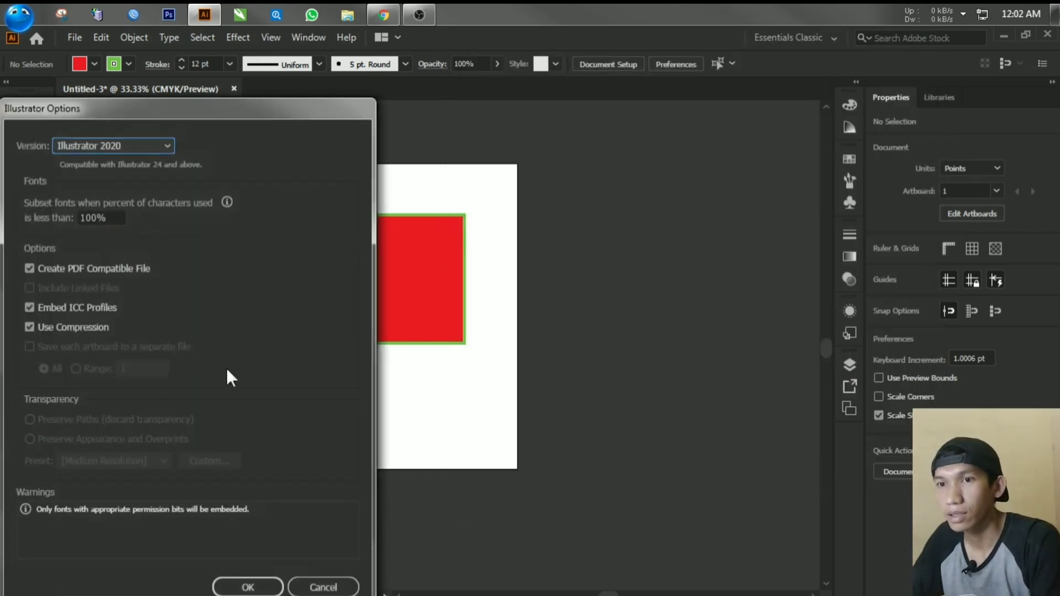
Step: Review the available Illustrator file versions, keep Illustrator 2020 and complete the save with the default options
{"action": "left_click_drag", "start_coordinate": [210, 117], "coordinate": [256, 90]}
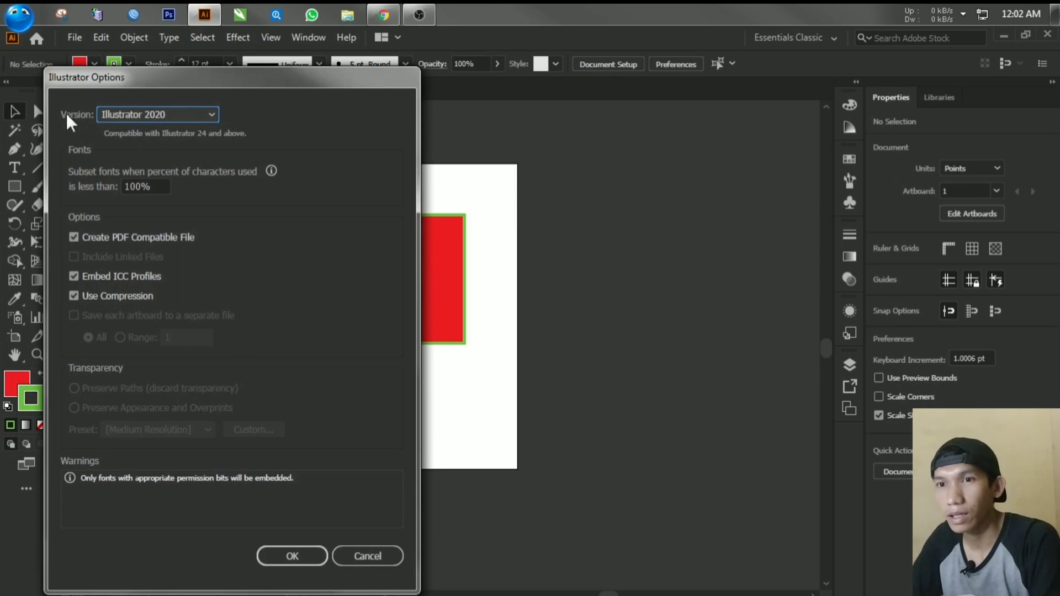
{"action": "left_click", "coordinate": [124, 114]}
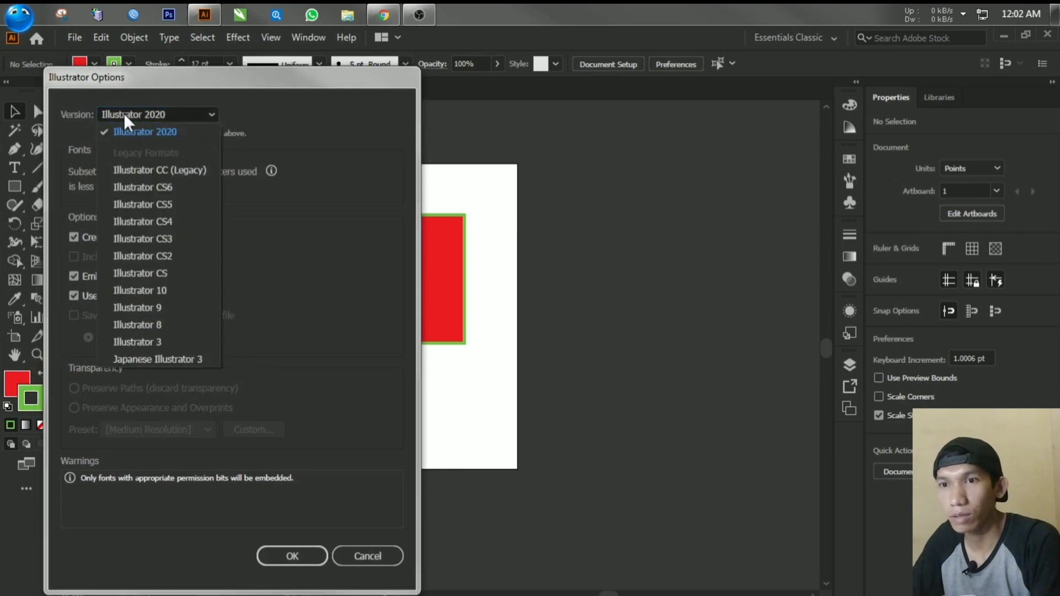
{"action": "left_click", "coordinate": [124, 114]}
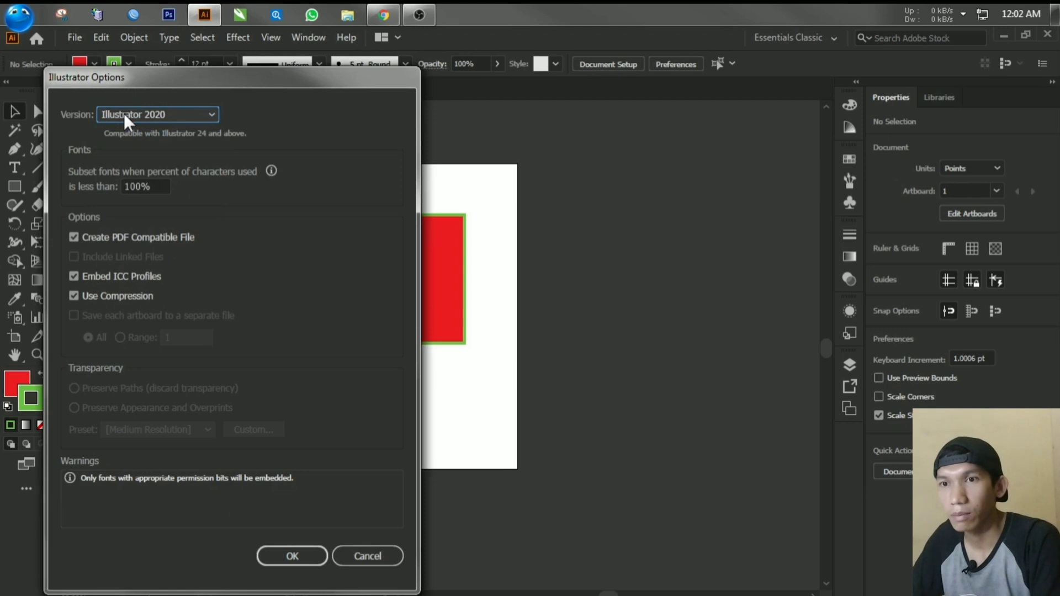
{"action": "left_click", "coordinate": [123, 114]}
{"action": "left_click", "coordinate": [123, 113]}
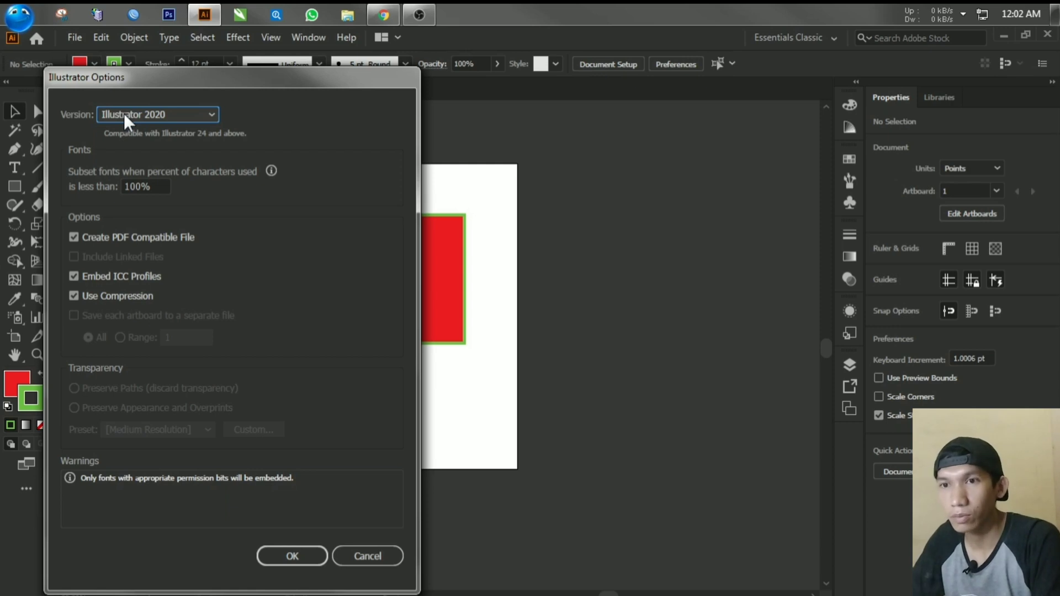
{"action": "left_click", "coordinate": [124, 114]}
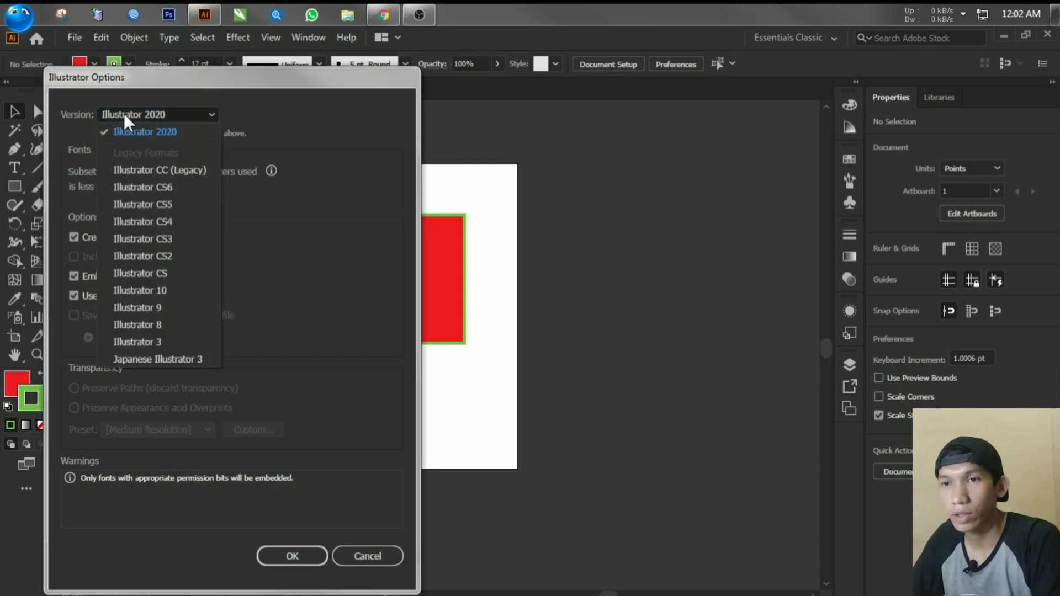
{"action": "left_click", "coordinate": [124, 114]}
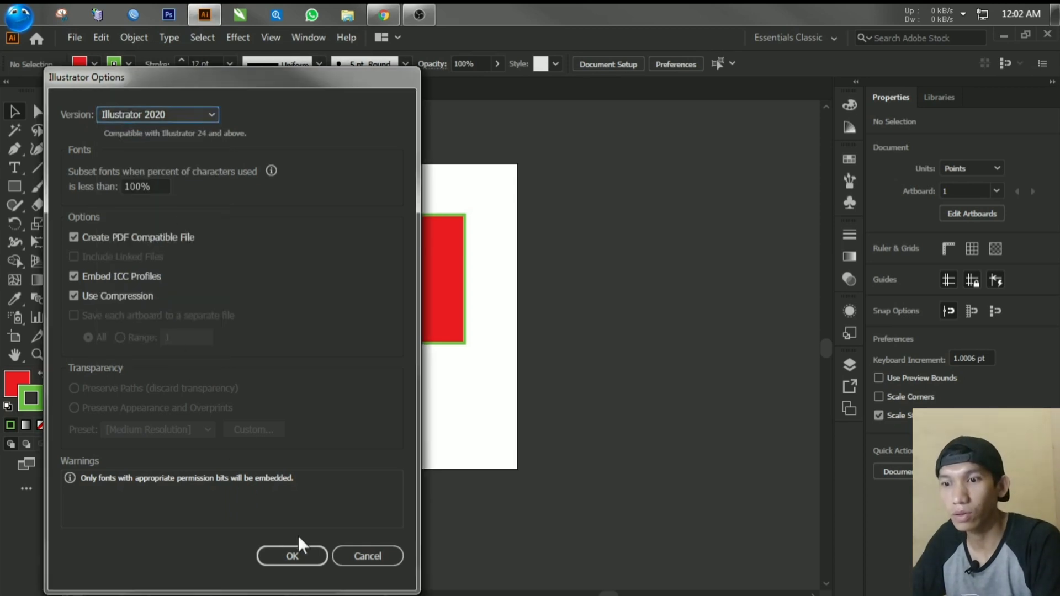
{"action": "left_click", "coordinate": [295, 556]}
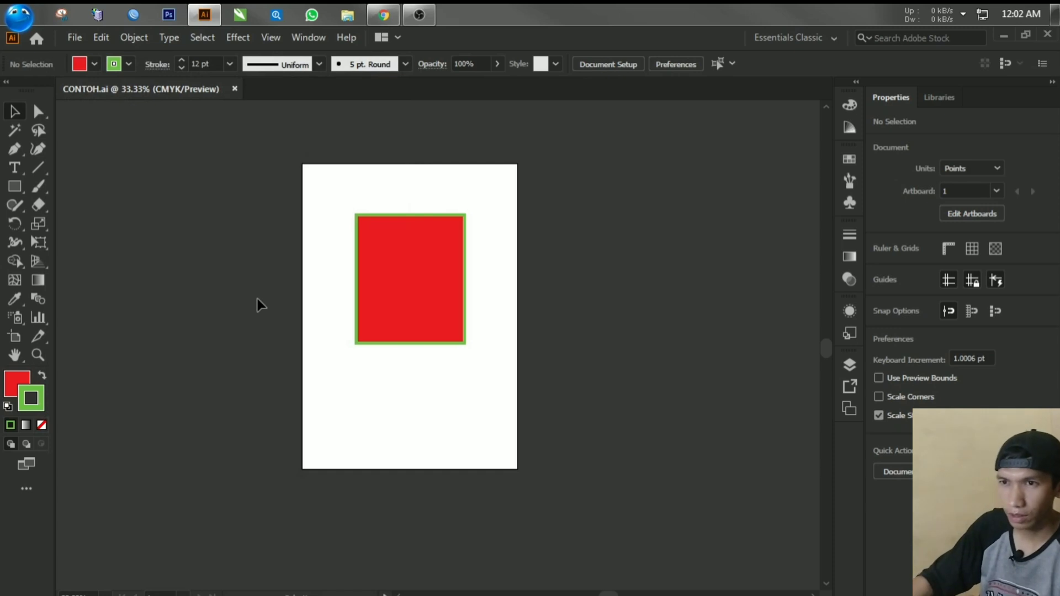
Step: Export the document to the Netbar folder as CONTOH.jpg in JPEG format, using artboards with the All option
{"action": "left_click", "coordinate": [75, 38]}
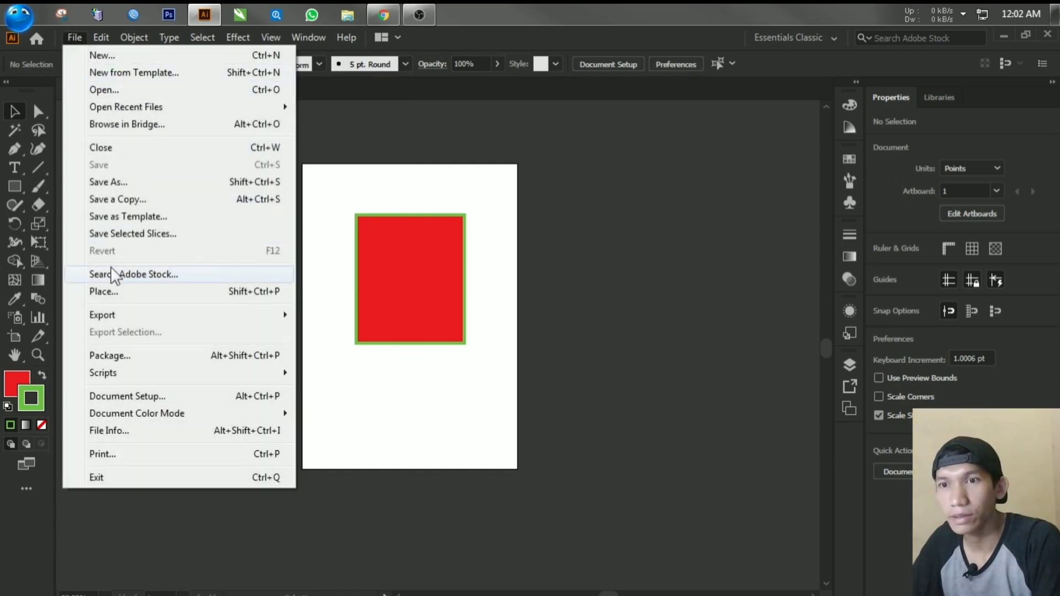
{"action": "mouse_move", "coordinate": [218, 323]}
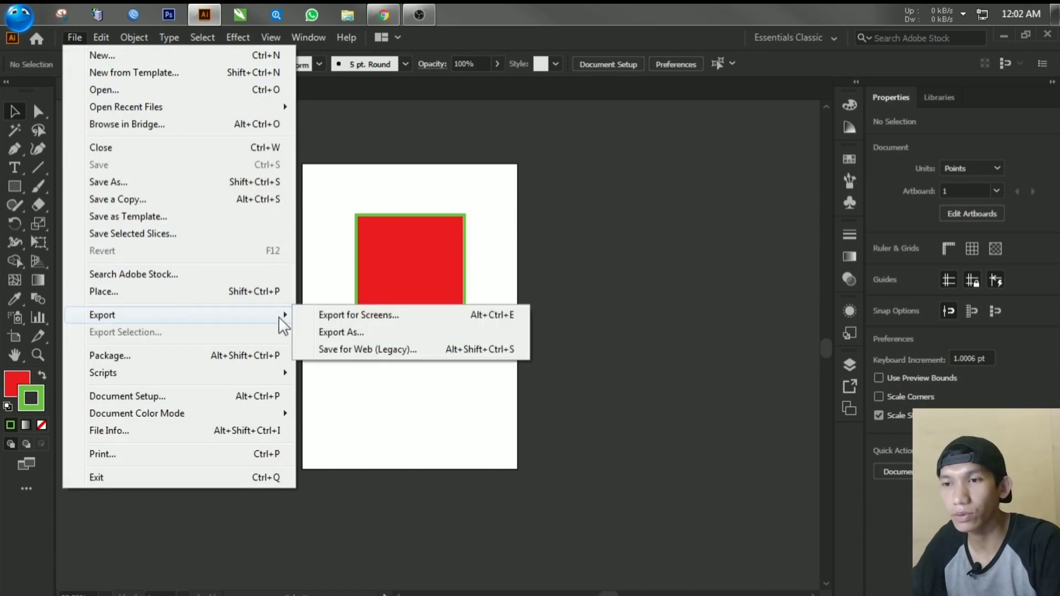
{"action": "left_click", "coordinate": [319, 332]}
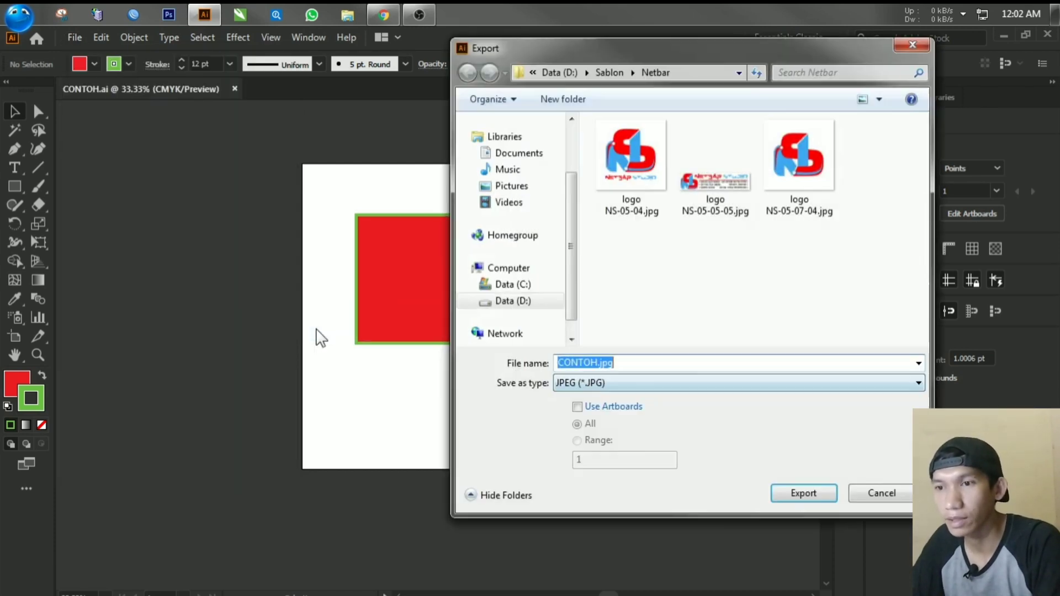
{"action": "left_click", "coordinate": [615, 383]}
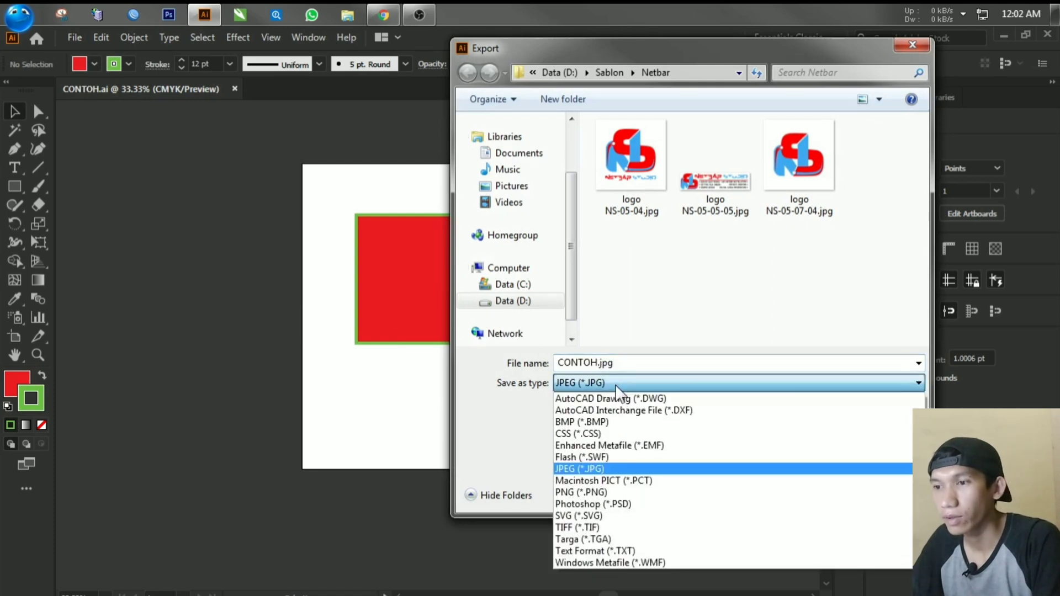
{"action": "left_click", "coordinate": [606, 468]}
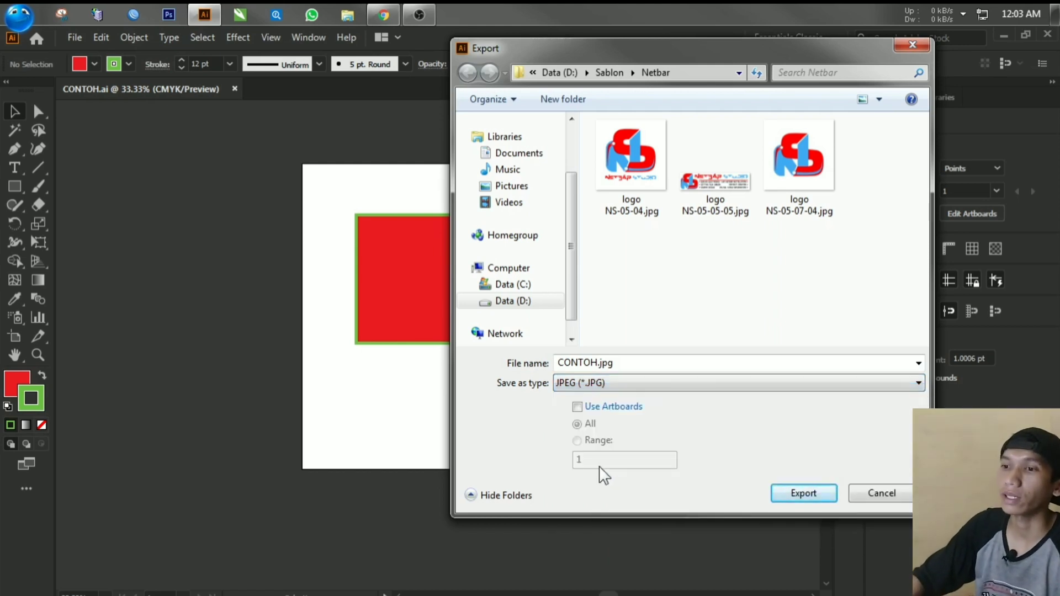
{"action": "left_click_drag", "start_coordinate": [576, 47], "coordinate": [702, 58]}
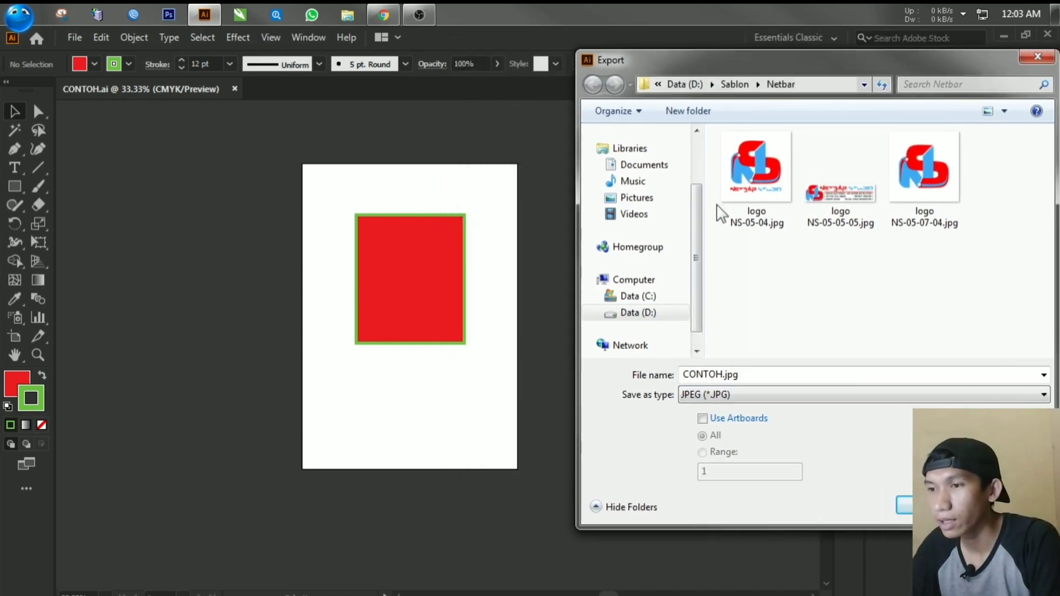
{"action": "left_click", "coordinate": [703, 419]}
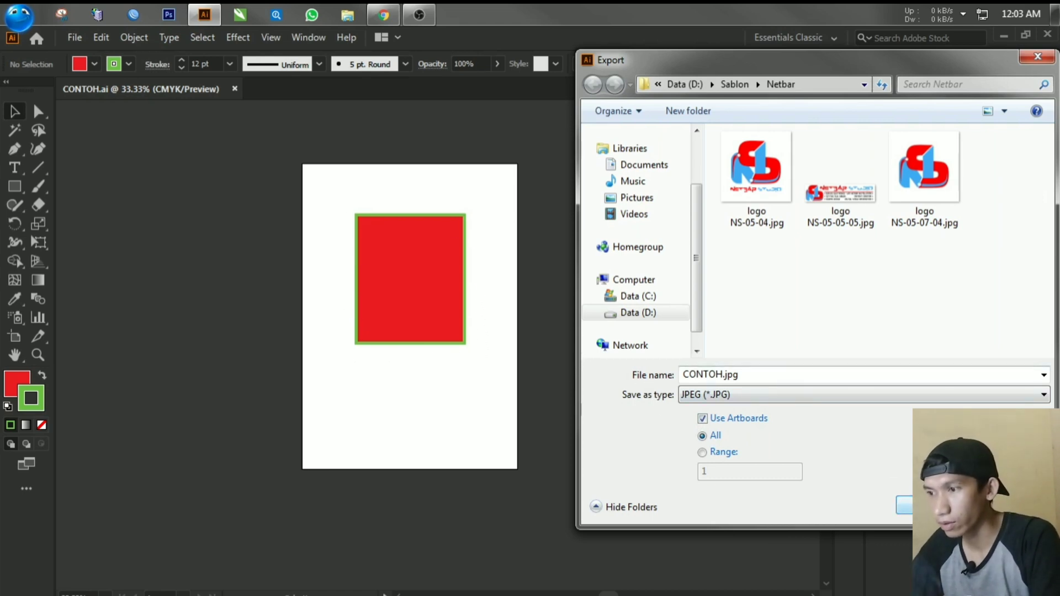
{"action": "left_click", "coordinate": [903, 504]}
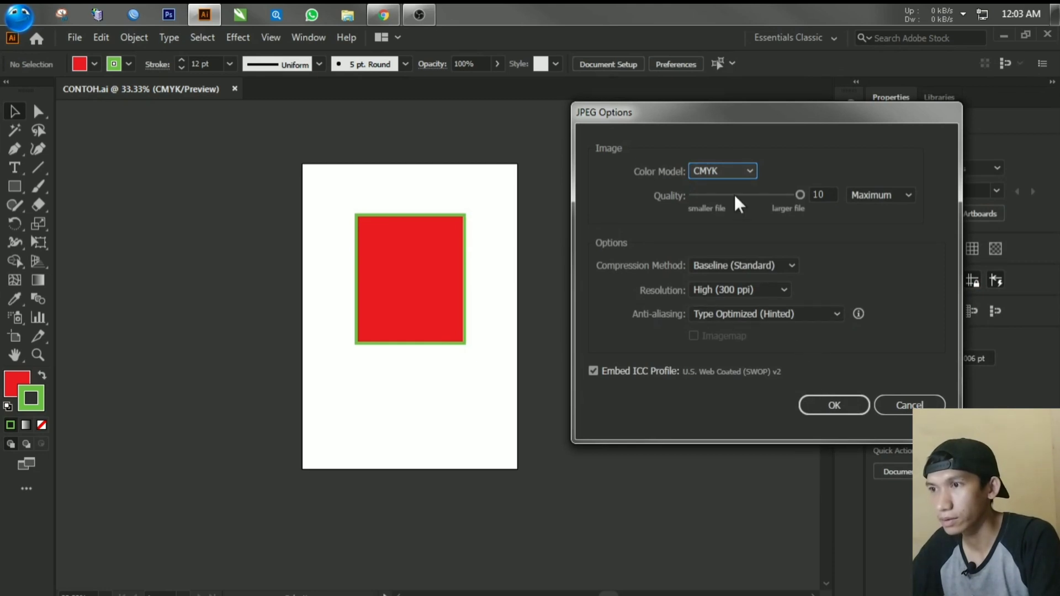
Step: Set the JPEG color model to RGB, keep Maximum quality 10 and High (300 ppi) resolution, and complete the export
{"action": "left_click", "coordinate": [711, 171]}
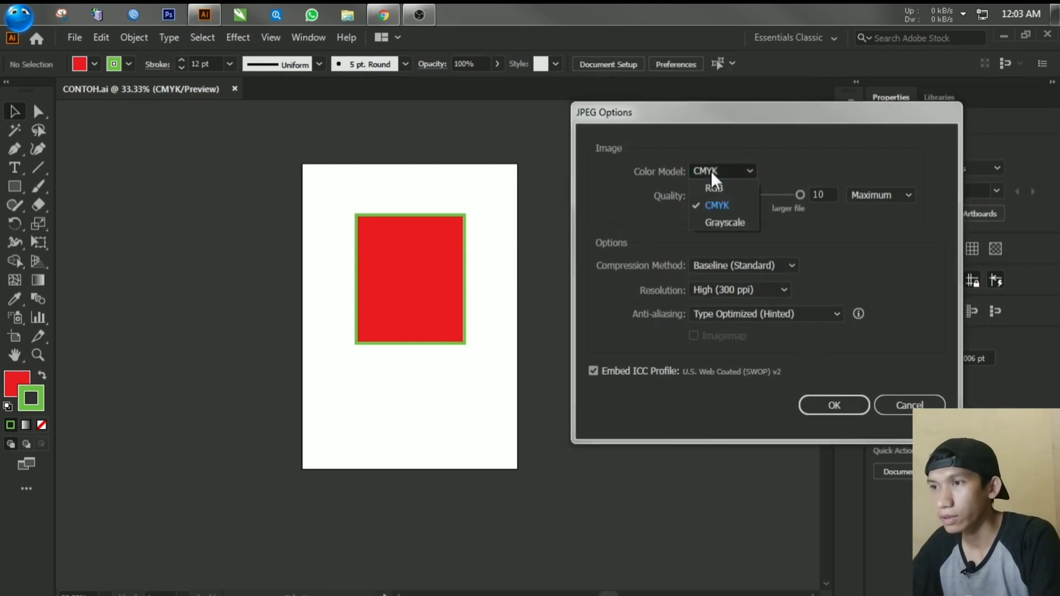
{"action": "left_click", "coordinate": [714, 187]}
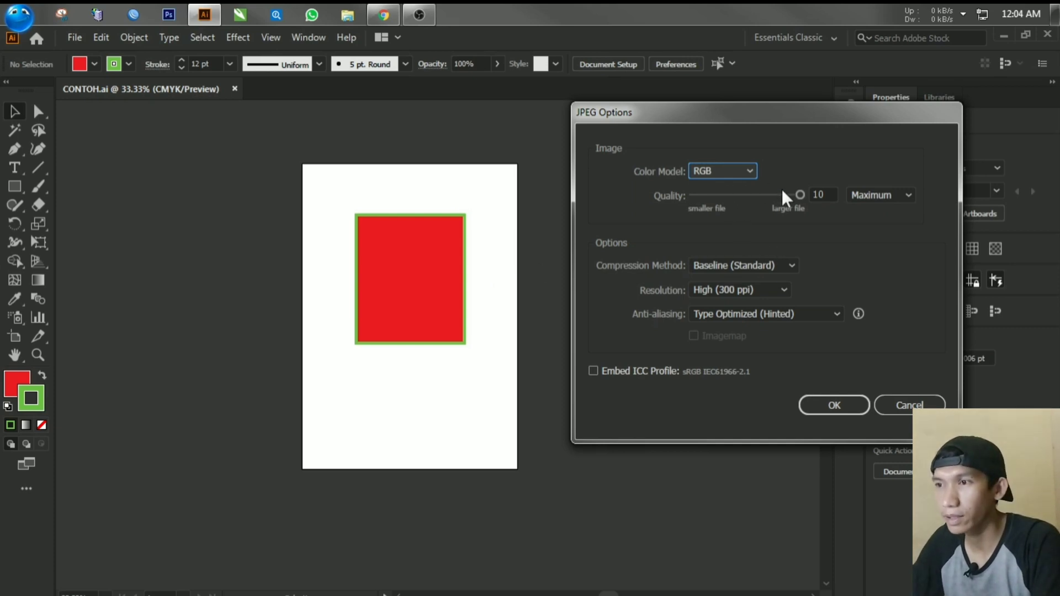
{"action": "mouse_move", "coordinate": [798, 191]}
{"action": "left_mouse_down"}
{"action": "mouse_move", "coordinate": [731, 196]}
{"action": "mouse_move", "coordinate": [790, 194]}
{"action": "left_mouse_up"}
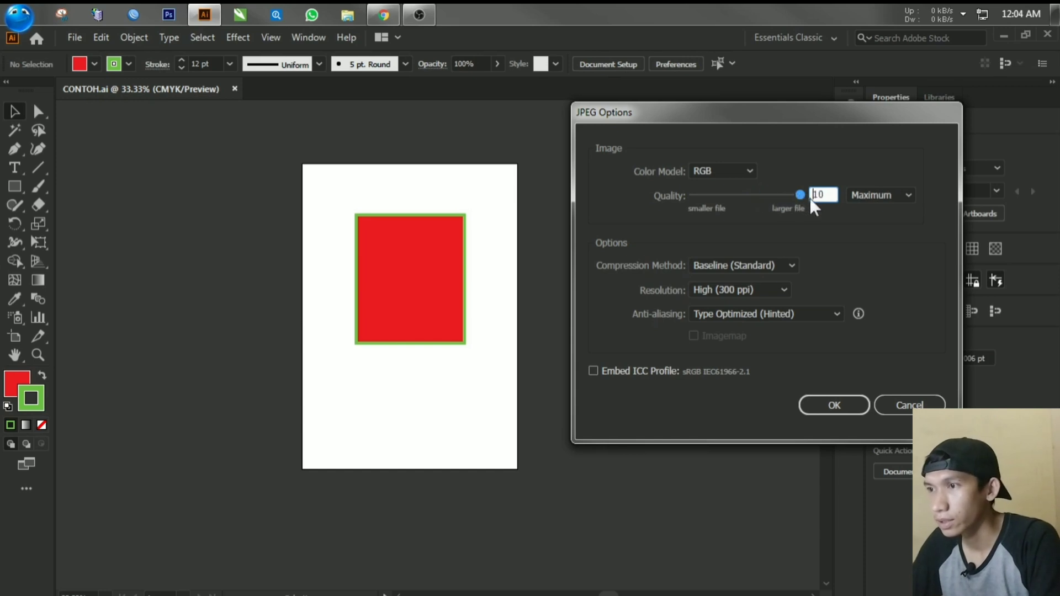
{"action": "left_click", "coordinate": [855, 196]}
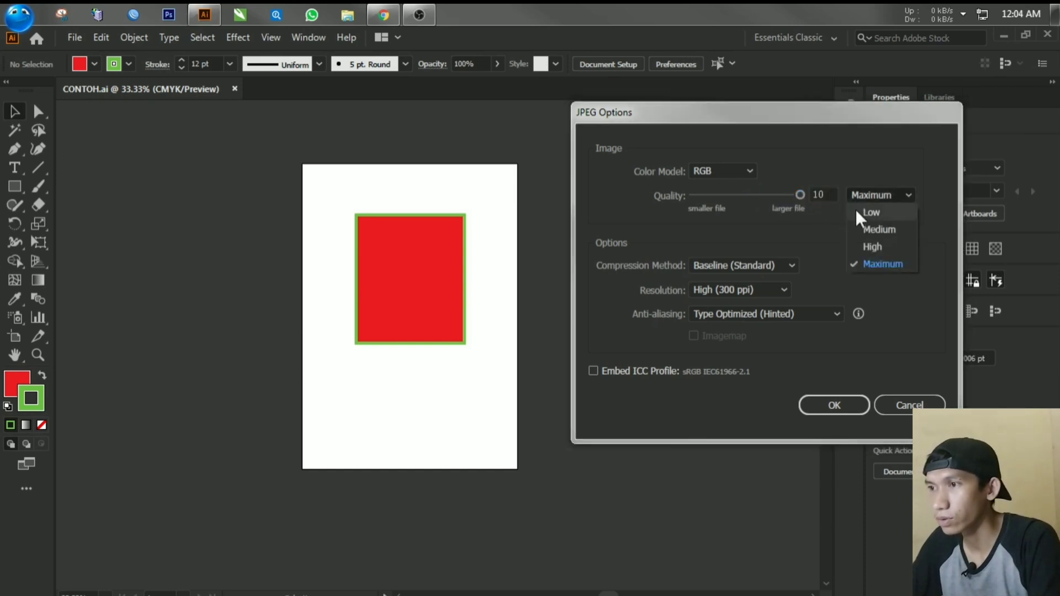
{"action": "left_click", "coordinate": [880, 263]}
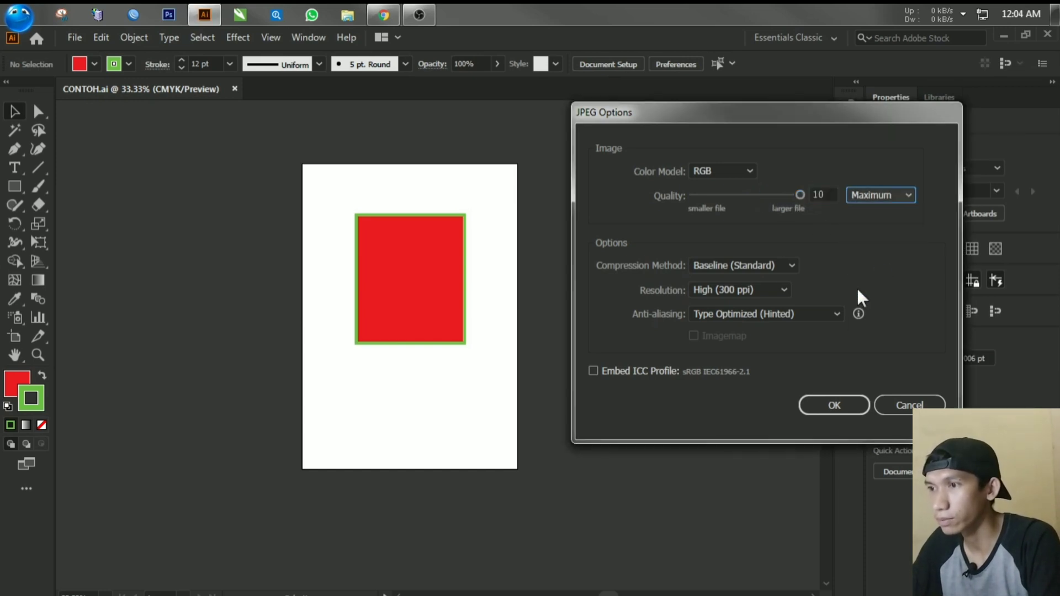
{"action": "left_click", "coordinate": [834, 406]}
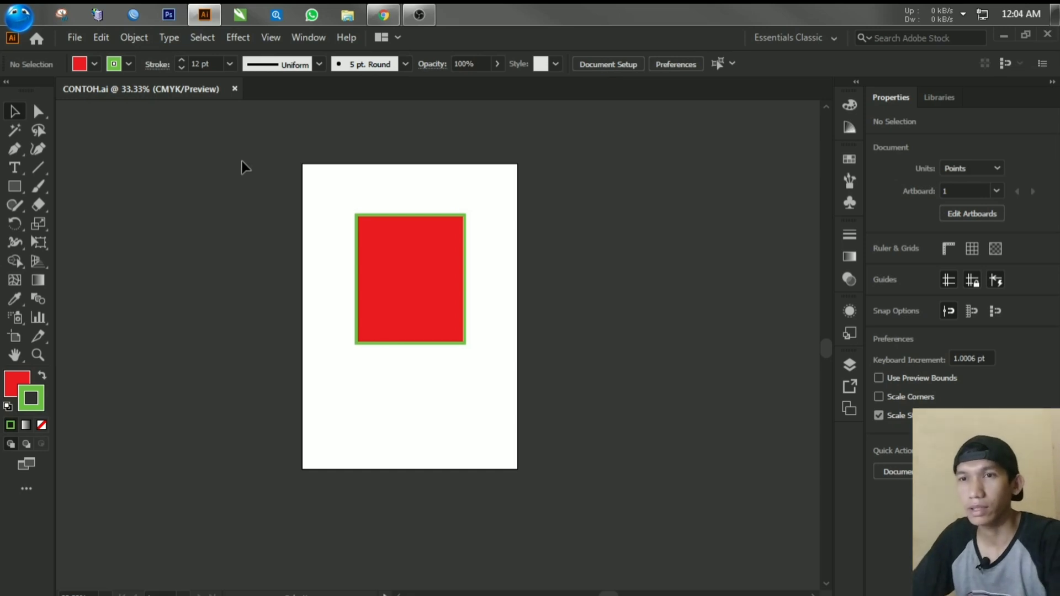
Step: Open the saved CONTOH.ai from the Netbar folder in another window and bring the rectangle into view at 100%
{"action": "left_click", "coordinate": [72, 37]}
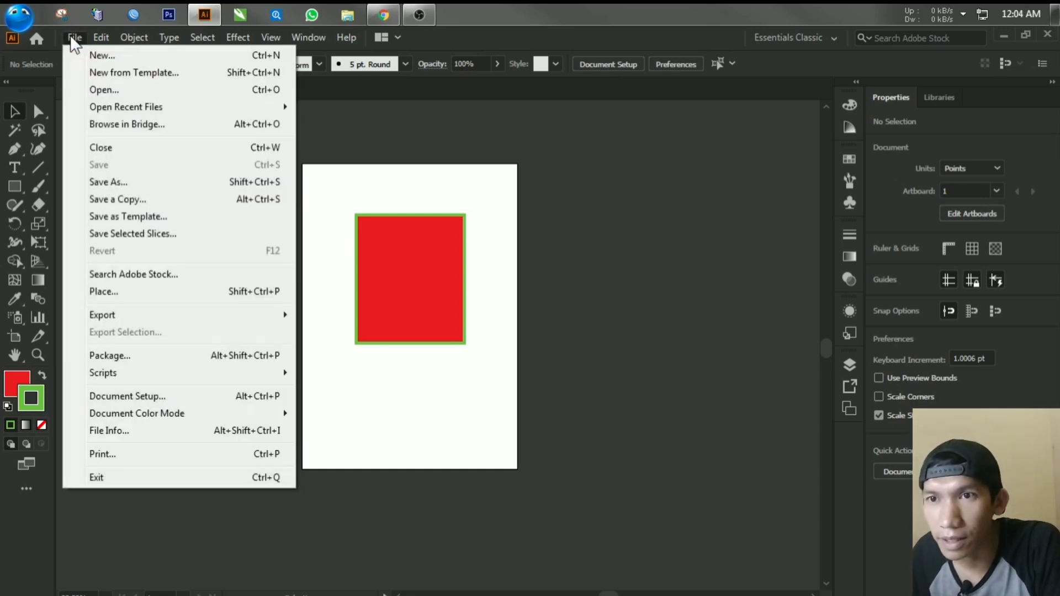
{"action": "left_click", "coordinate": [97, 90]}
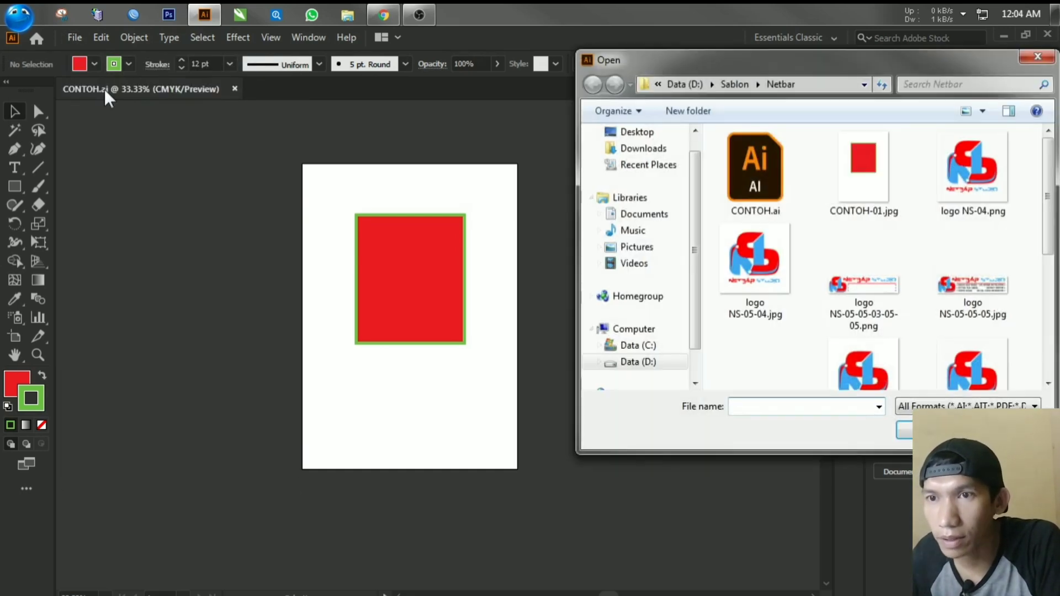
{"action": "double_click", "coordinate": [770, 196]}
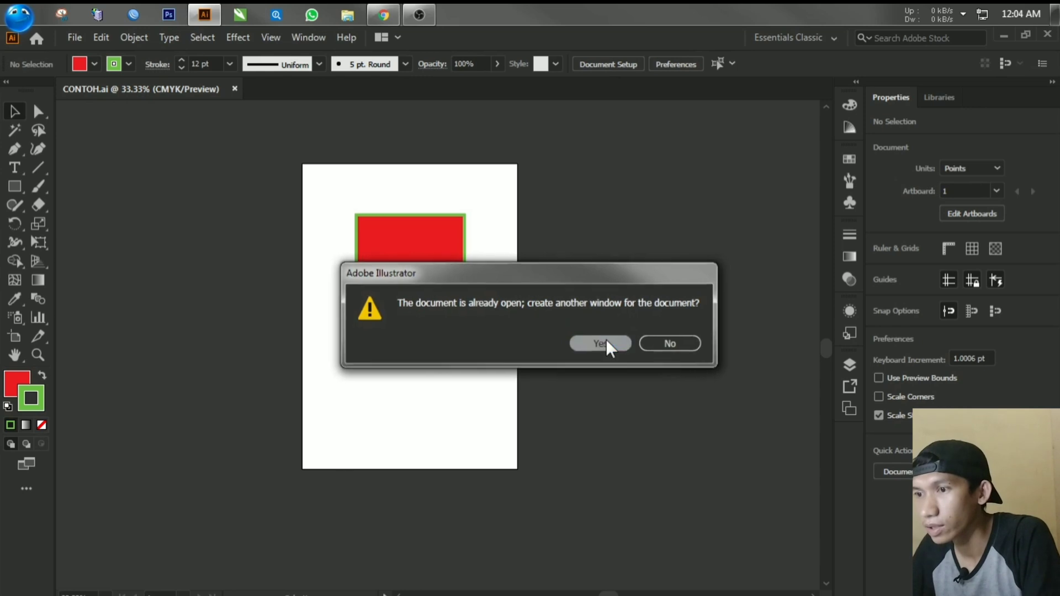
{"action": "left_click", "coordinate": [605, 339]}
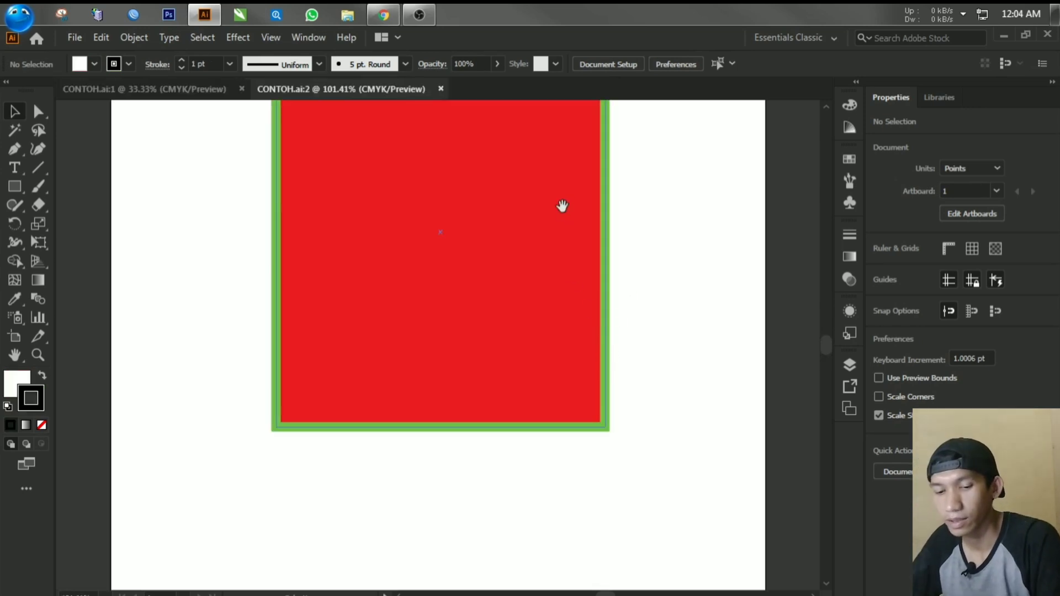
{"action": "key", "text": "ctrl+1"}
{"action": "scroll", "coordinate": [546, 273], "scroll_direction": "down", "scroll_amount": 2, "text": "alt"}
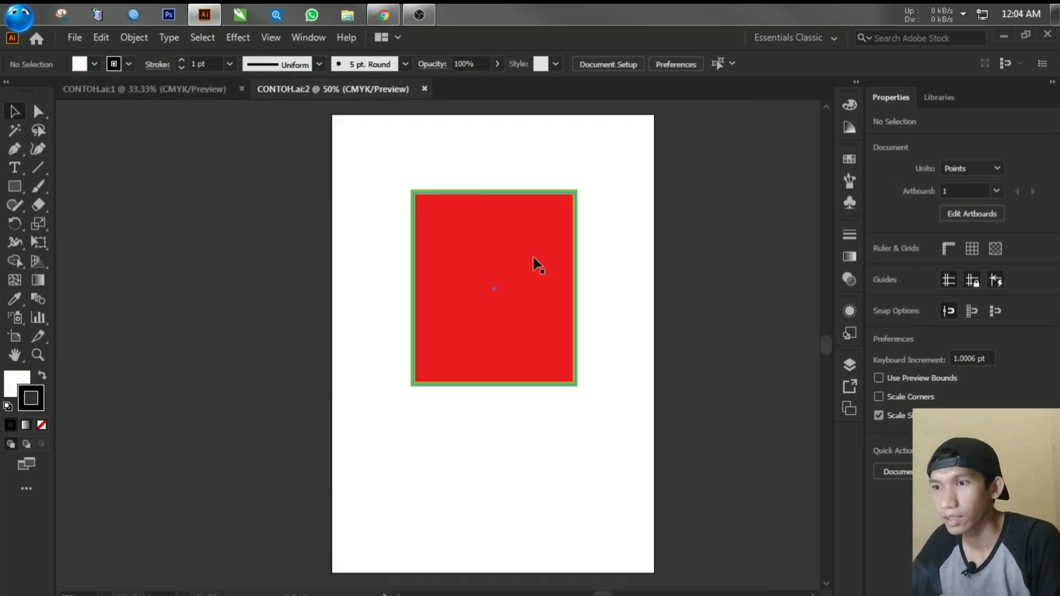
{"action": "scroll", "coordinate": [527, 258], "scroll_direction": "up", "scroll_amount": 2, "text": "alt"}
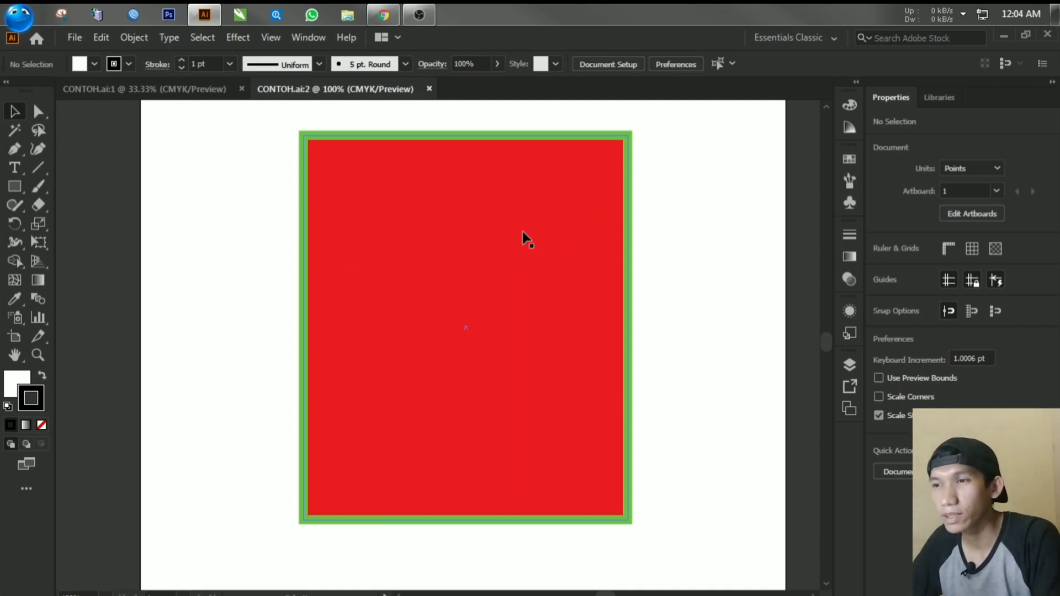
{"action": "left_click", "coordinate": [403, 319]}
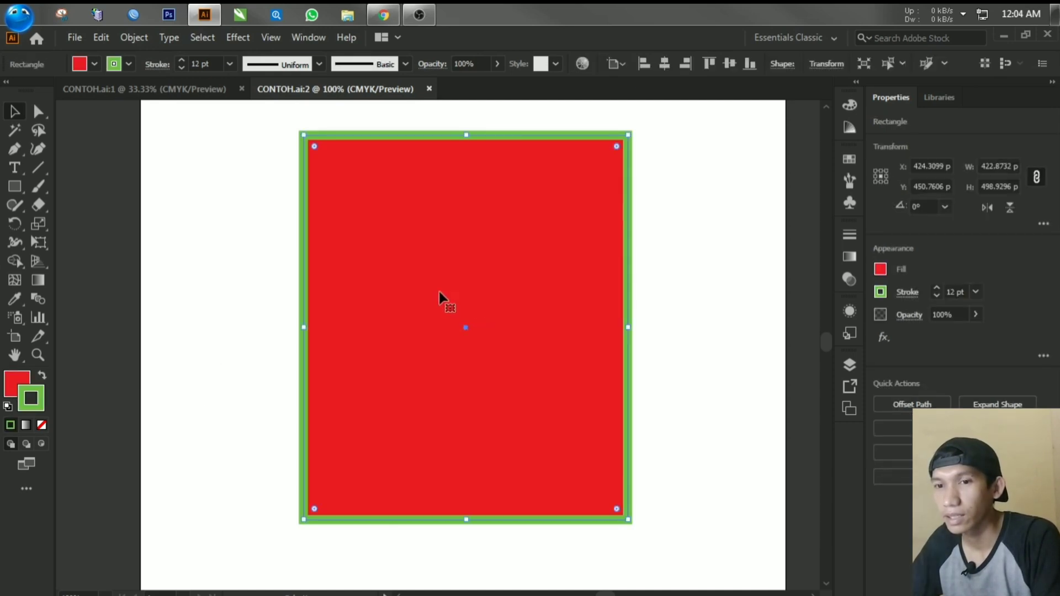
{"action": "double_click", "coordinate": [445, 353]}
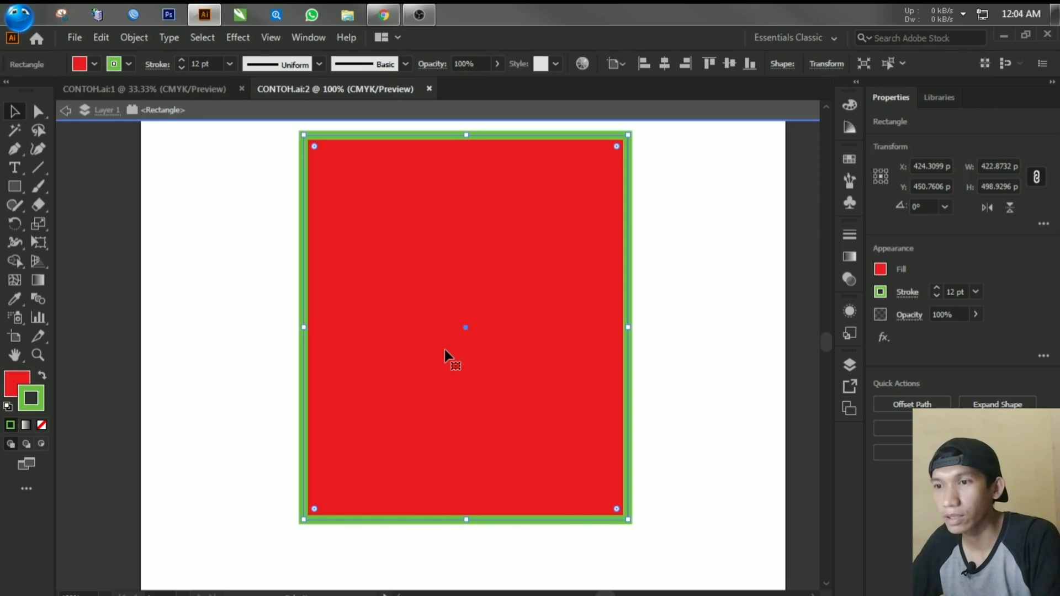
{"action": "left_click", "coordinate": [72, 112]}
{"action": "left_click", "coordinate": [64, 111]}
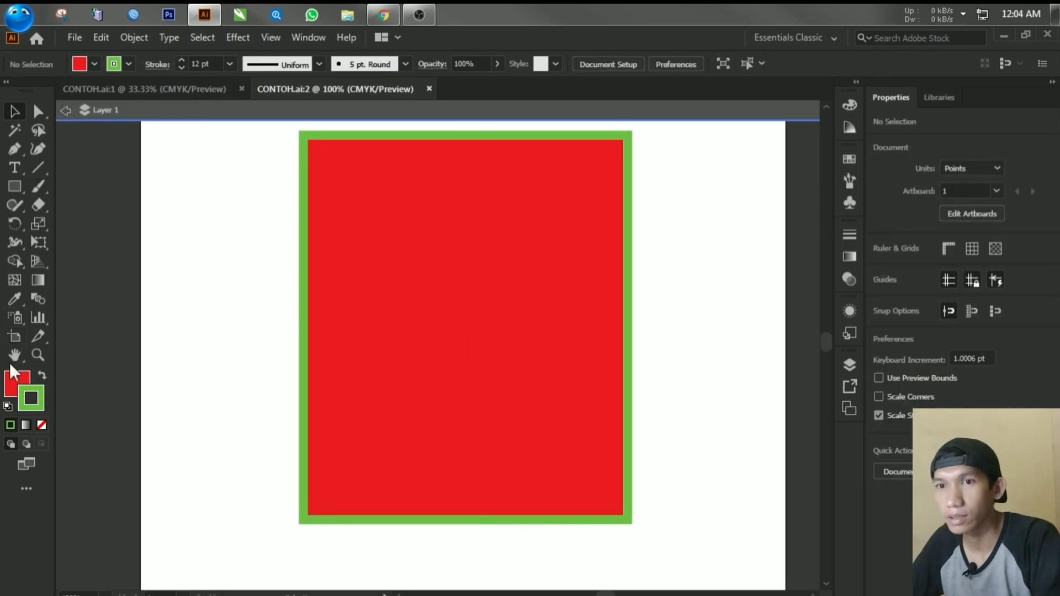
{"action": "left_click", "coordinate": [65, 110]}
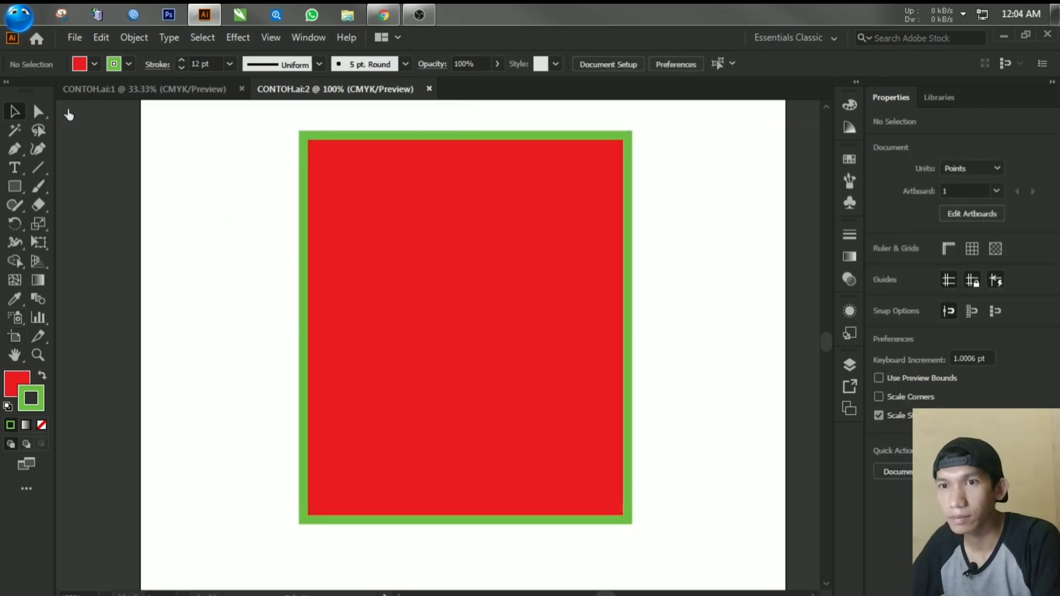
Step: Try to recolor the rectangle by setting the fill color to bright yellow (#f6fc00) with nothing selected
{"action": "double_click", "coordinate": [15, 374]}
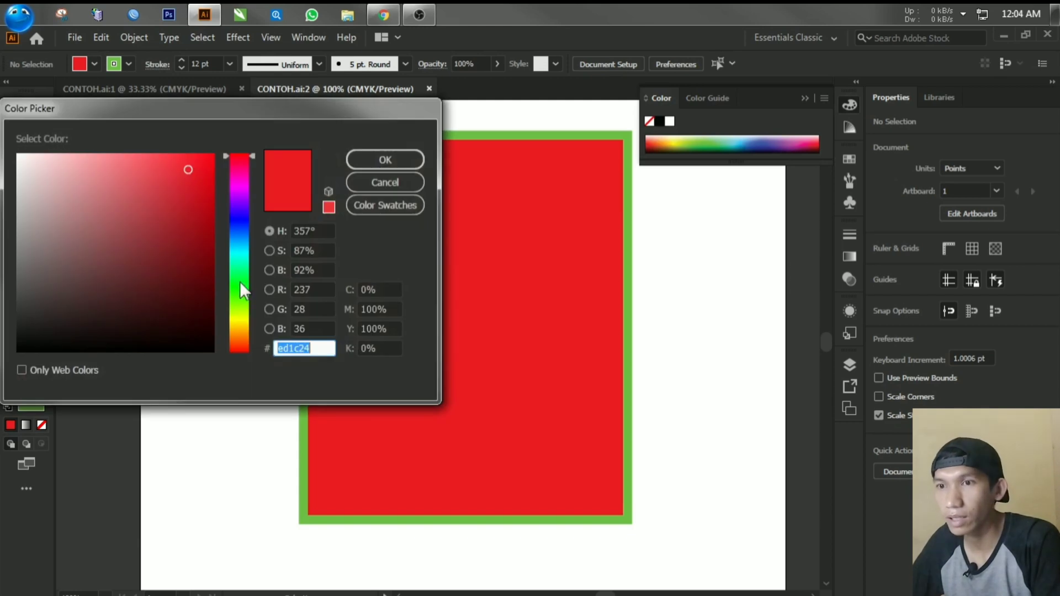
{"action": "left_click", "coordinate": [240, 297]}
{"action": "left_click", "coordinate": [239, 317]}
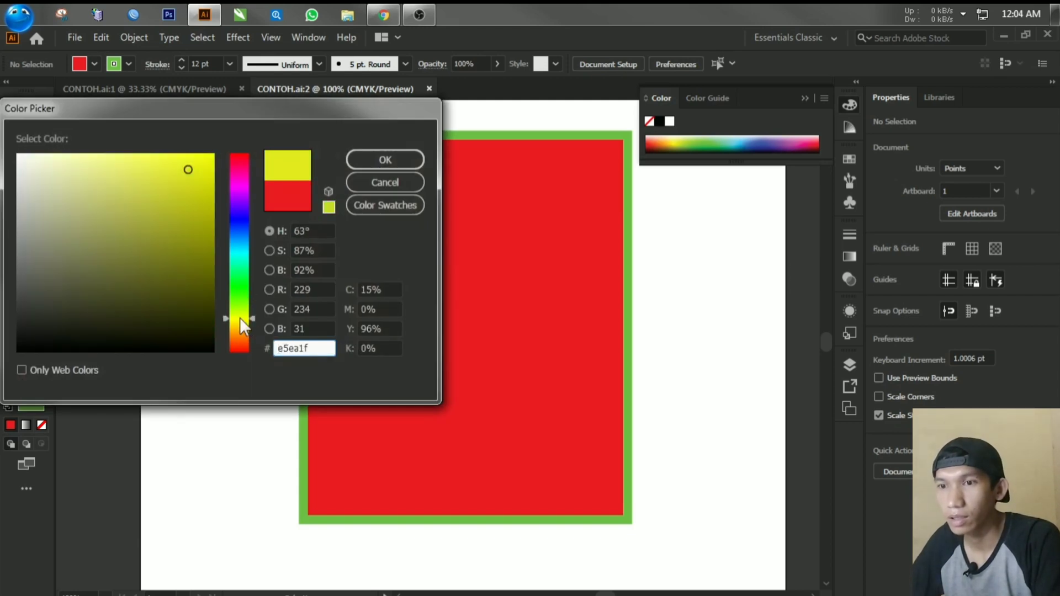
{"action": "left_click", "coordinate": [212, 156]}
{"action": "left_click", "coordinate": [381, 160]}
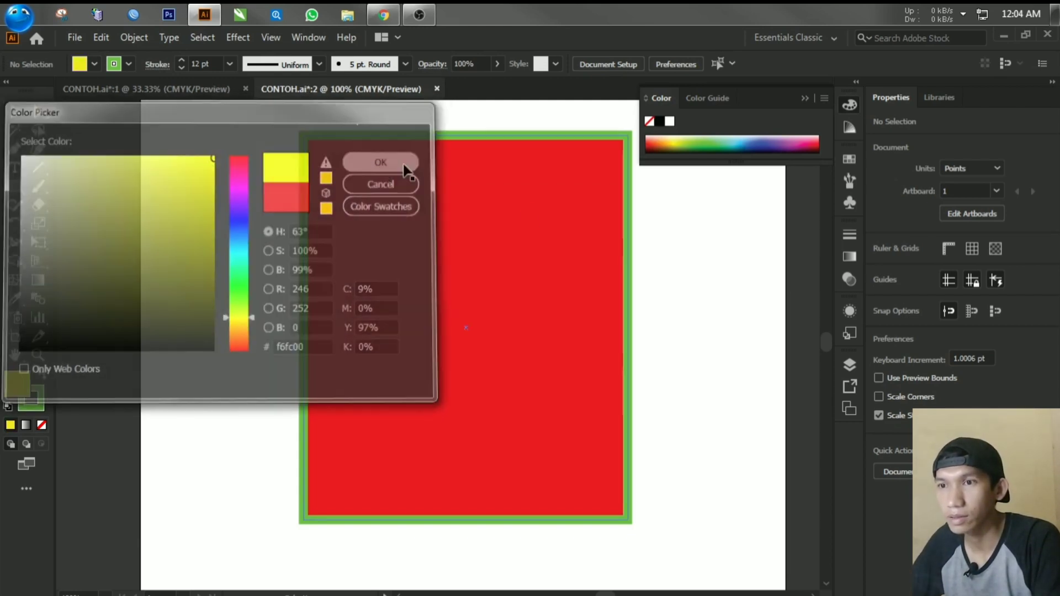
Step: Select the red rectangle and change its fill color to a warm yellow in the Color Picker
{"action": "left_click", "coordinate": [495, 312]}
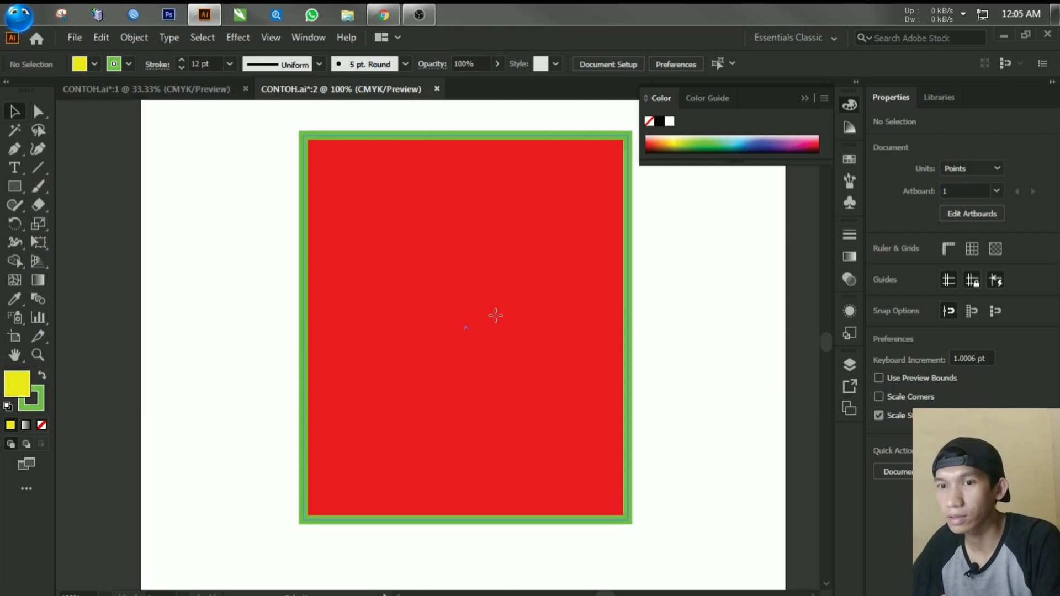
{"action": "double_click", "coordinate": [11, 387]}
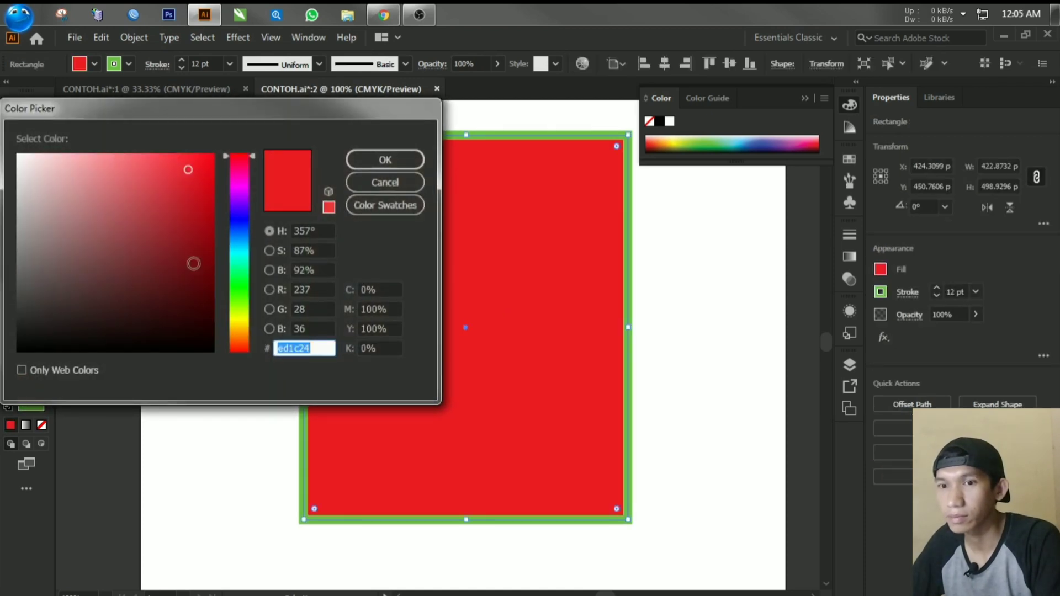
{"action": "left_click", "coordinate": [239, 323]}
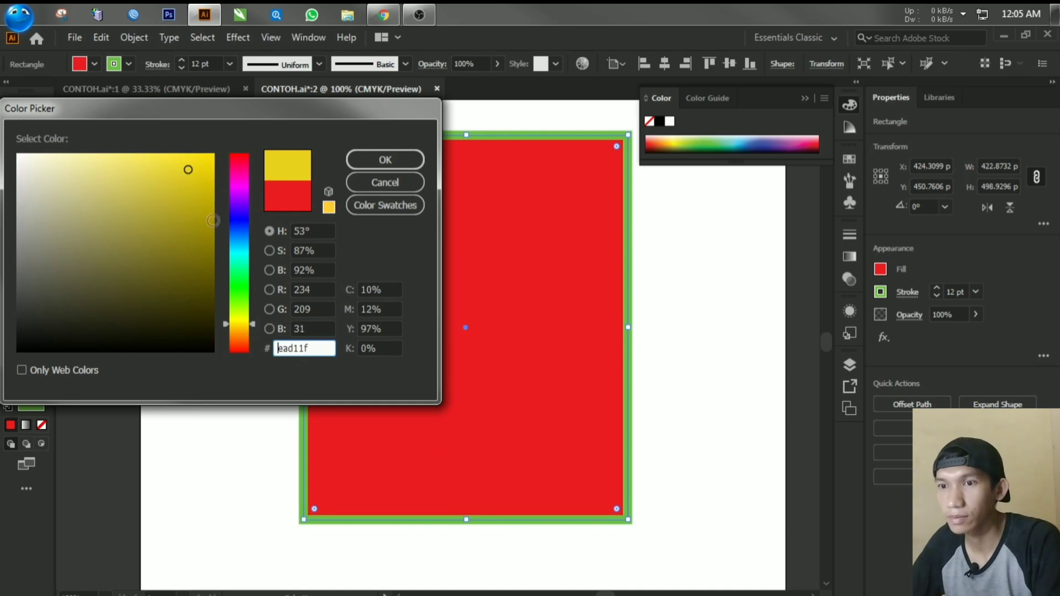
{"action": "left_click", "coordinate": [192, 167]}
{"action": "left_click", "coordinate": [385, 160]}
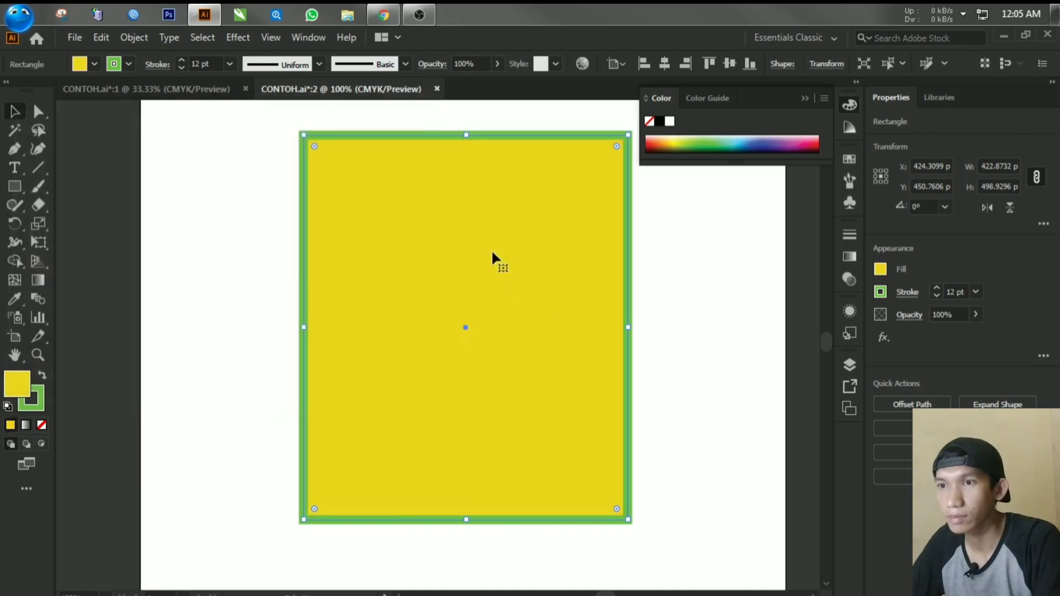
Step: Change the rectangle's stroke color to black (#000000), then deselect the rectangle
{"action": "left_click", "coordinate": [637, 264]}
{"action": "left_click", "coordinate": [628, 270]}
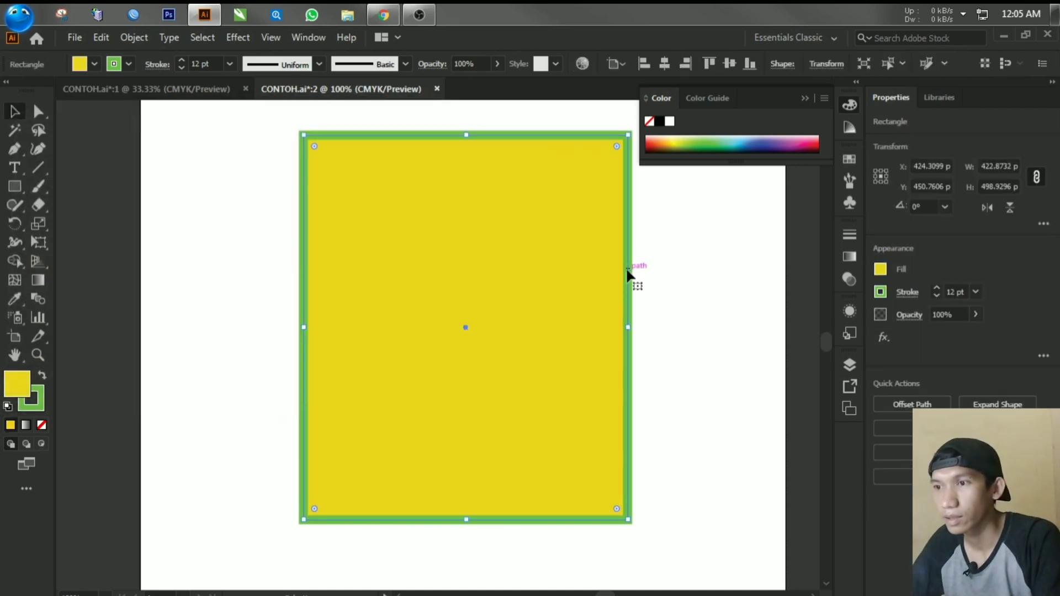
{"action": "double_click", "coordinate": [41, 399]}
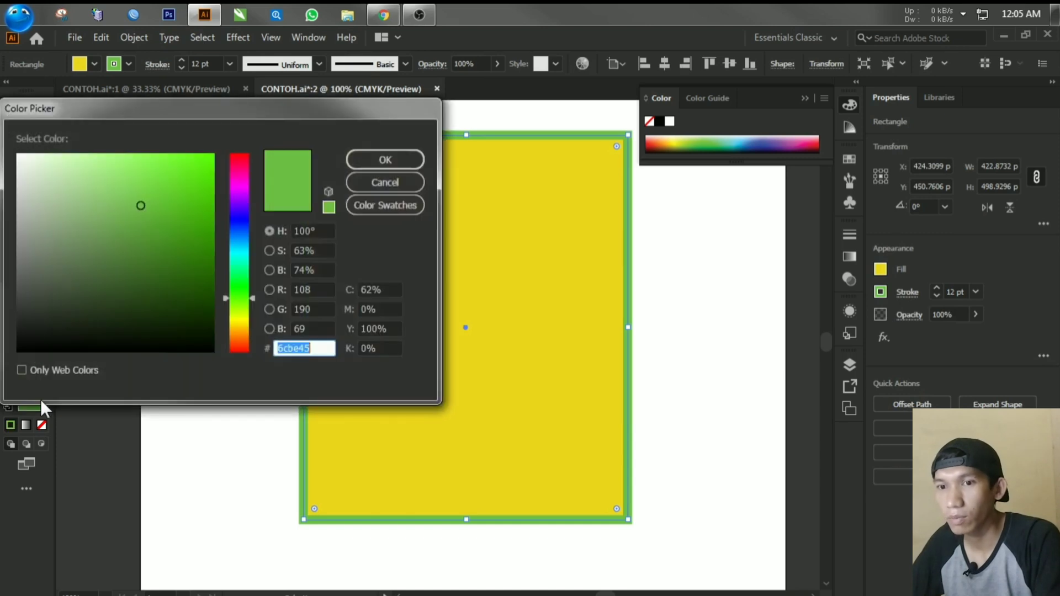
{"action": "left_click", "coordinate": [118, 249]}
{"action": "type", "text": "000000"}
{"action": "left_click", "coordinate": [377, 156]}
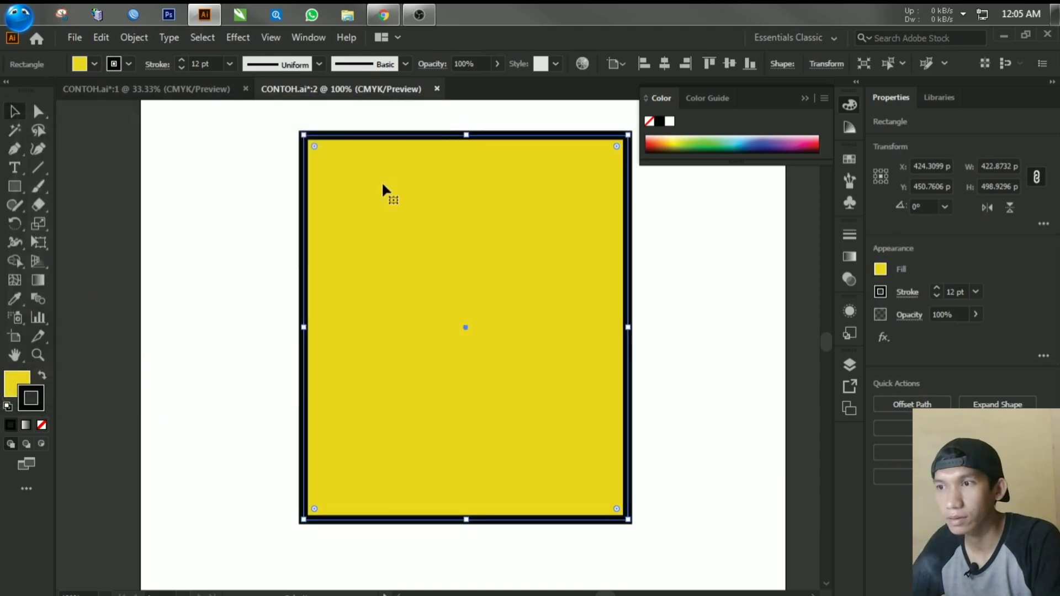
{"action": "left_click", "coordinate": [248, 254]}
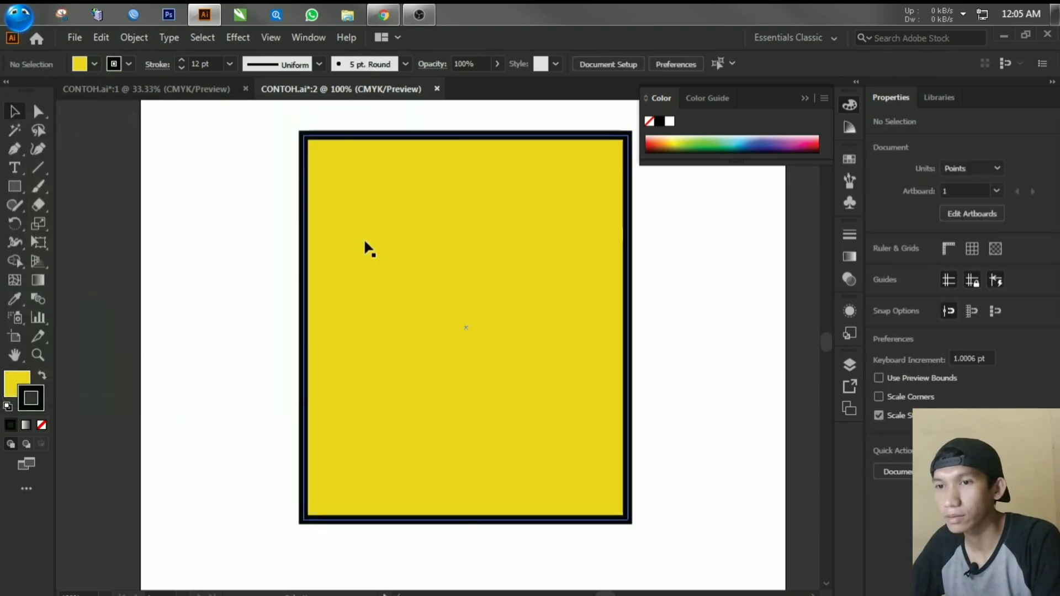
Step: Collapse the expanded Color panel to clear the workspace around the yellow rectangle
{"action": "left_click", "coordinate": [806, 97]}
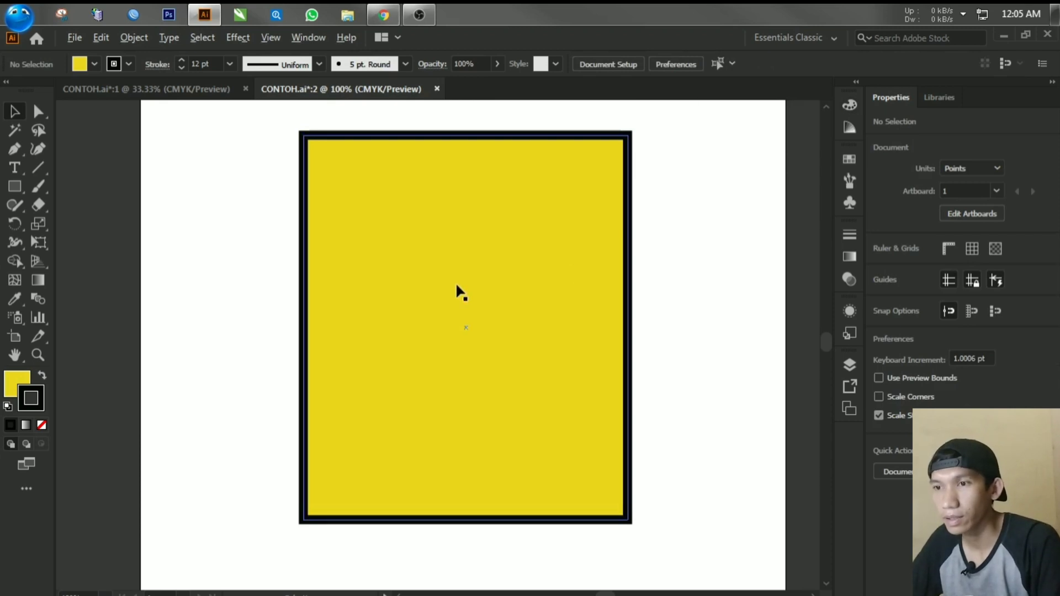
{"action": "scroll", "coordinate": [457, 285], "scroll_direction": "down", "scroll_amount": 2}
{"action": "scroll", "coordinate": [456, 285], "scroll_direction": "down", "scroll_amount": 1}
{"action": "scroll", "coordinate": [456, 285], "scroll_direction": "up", "scroll_amount": 1}
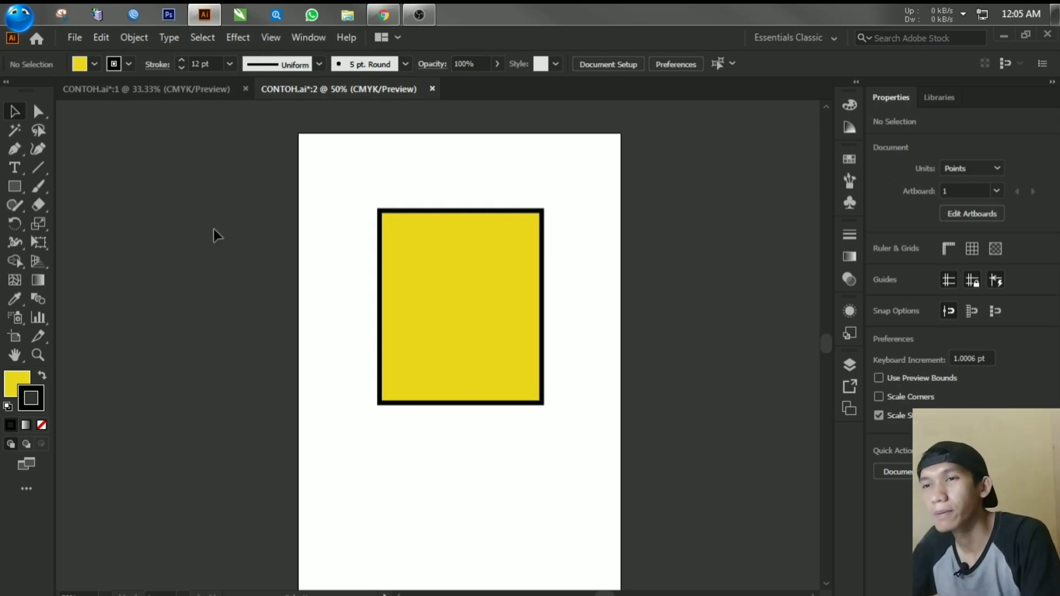
Step: Open the exported CONTOH-01.jpg from the Netbar folder and bring its whole artboard into view
{"action": "left_click", "coordinate": [73, 37]}
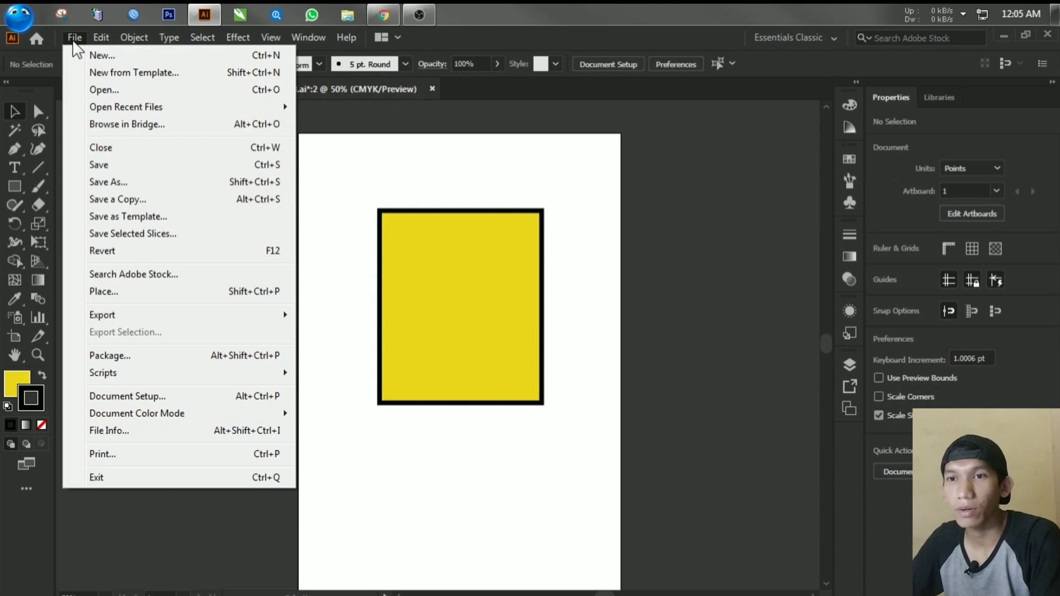
{"action": "left_click", "coordinate": [105, 89]}
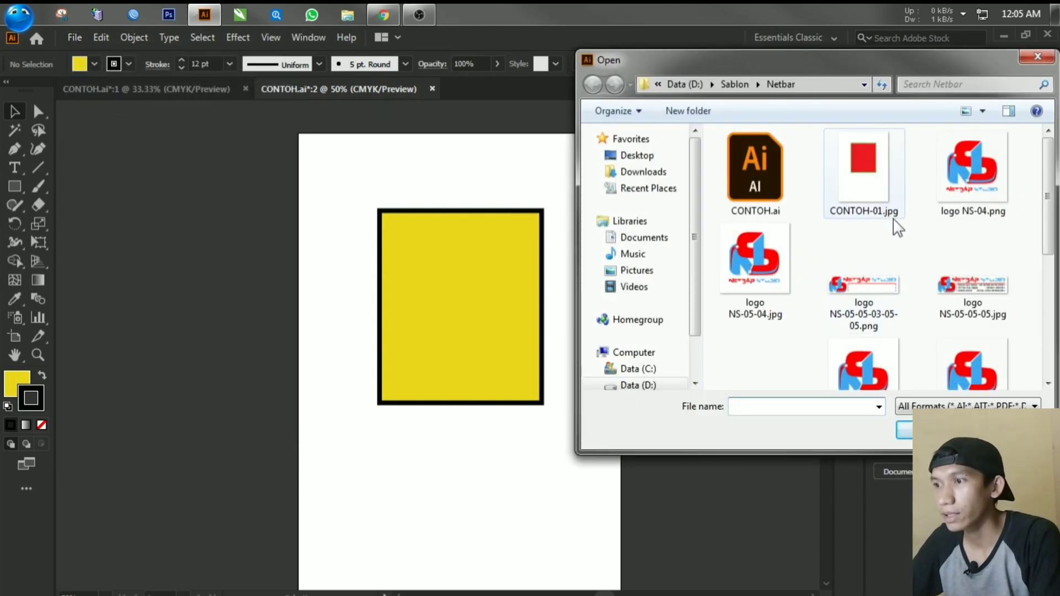
{"action": "double_click", "coordinate": [882, 191]}
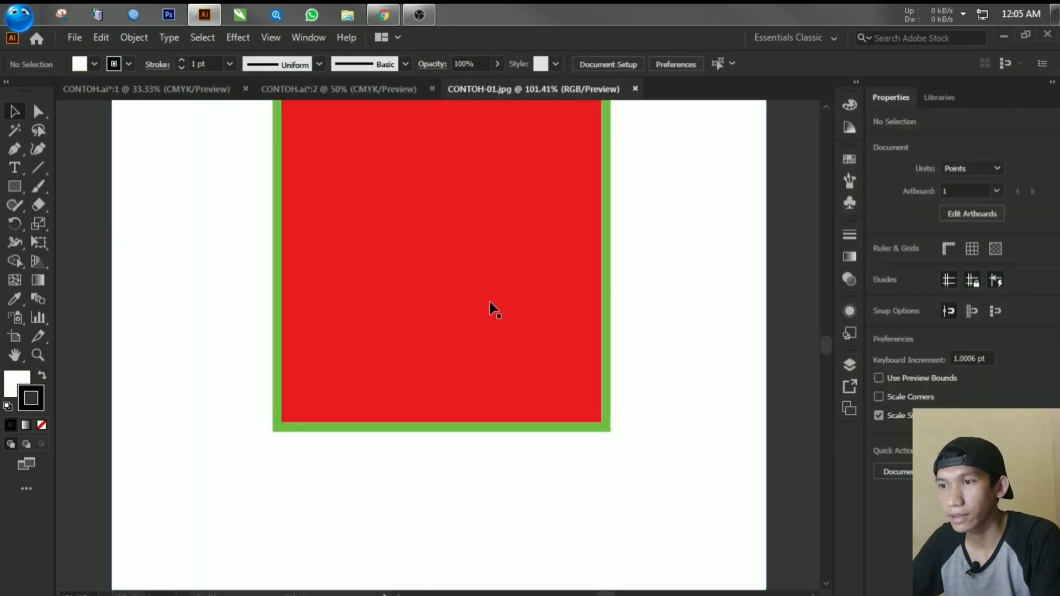
{"action": "scroll", "coordinate": [488, 267], "scroll_direction": "down", "scroll_amount": 2}
{"action": "left_click_drag", "start_coordinate": [483, 210], "coordinate": [481, 242]}
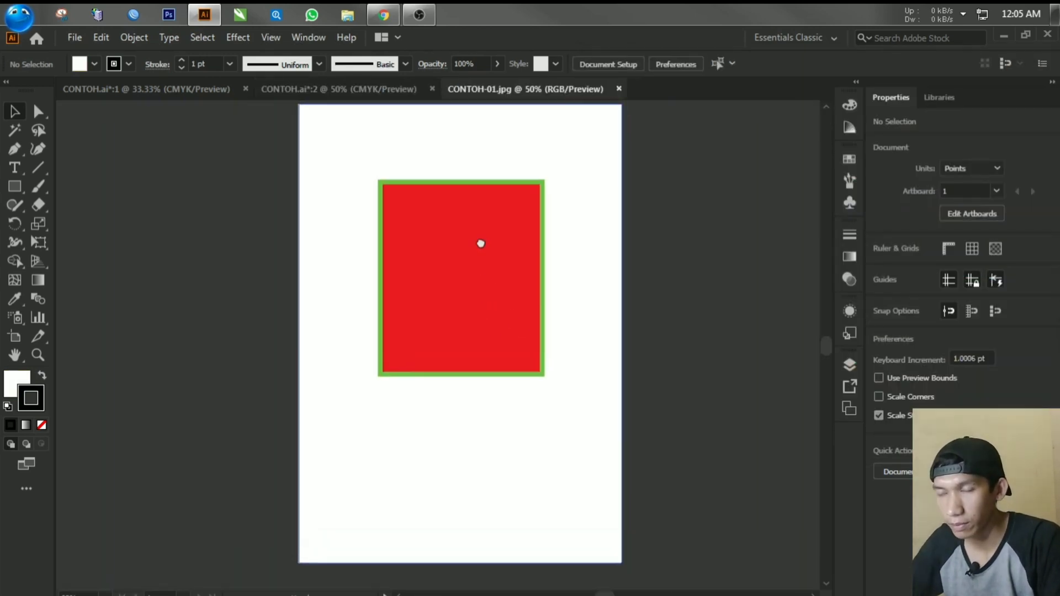
{"action": "scroll", "coordinate": [480, 243], "scroll_direction": "up", "scroll_amount": 2}
{"action": "scroll", "coordinate": [481, 243], "scroll_direction": "down", "scroll_amount": 3}
{"action": "double_click", "coordinate": [475, 270]}
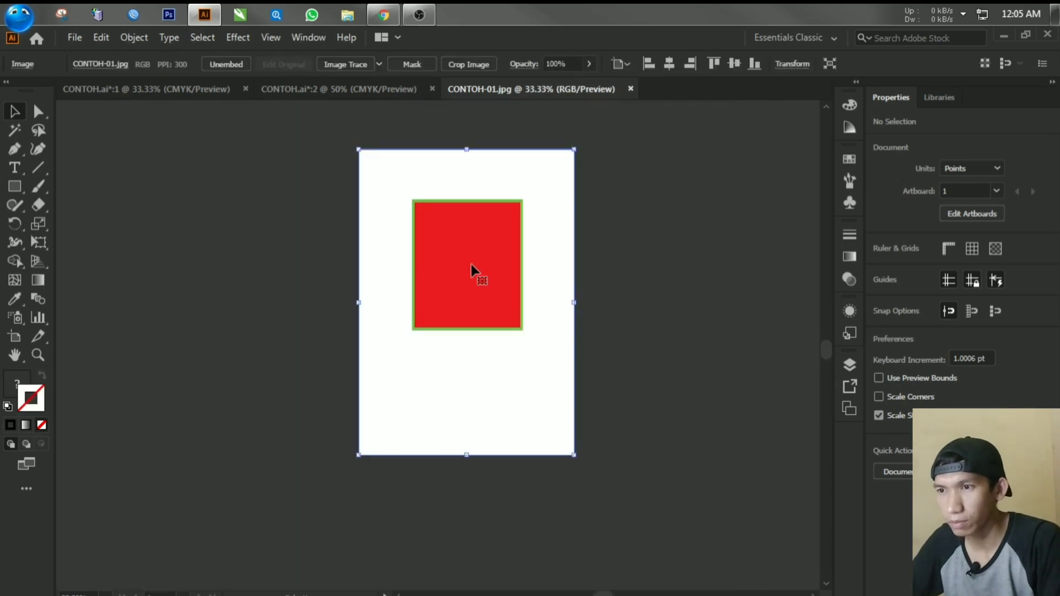
{"action": "left_click", "coordinate": [70, 120]}
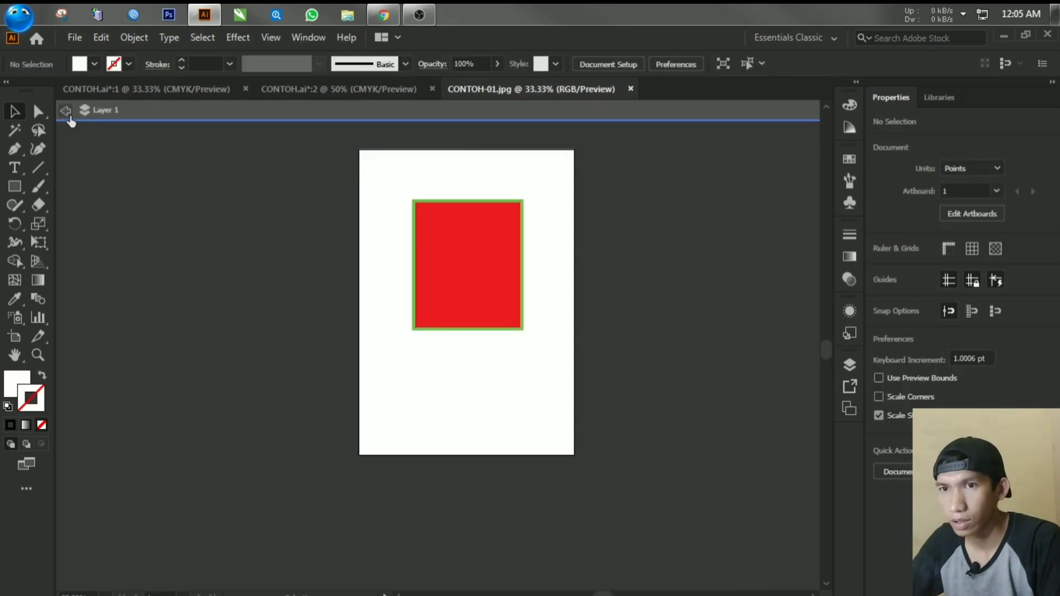
{"action": "left_click", "coordinate": [70, 119]}
Step: Move the CONTOH-01.jpg image with its white background off the artboard to the empty canvas on its left
{"action": "left_click", "coordinate": [442, 247]}
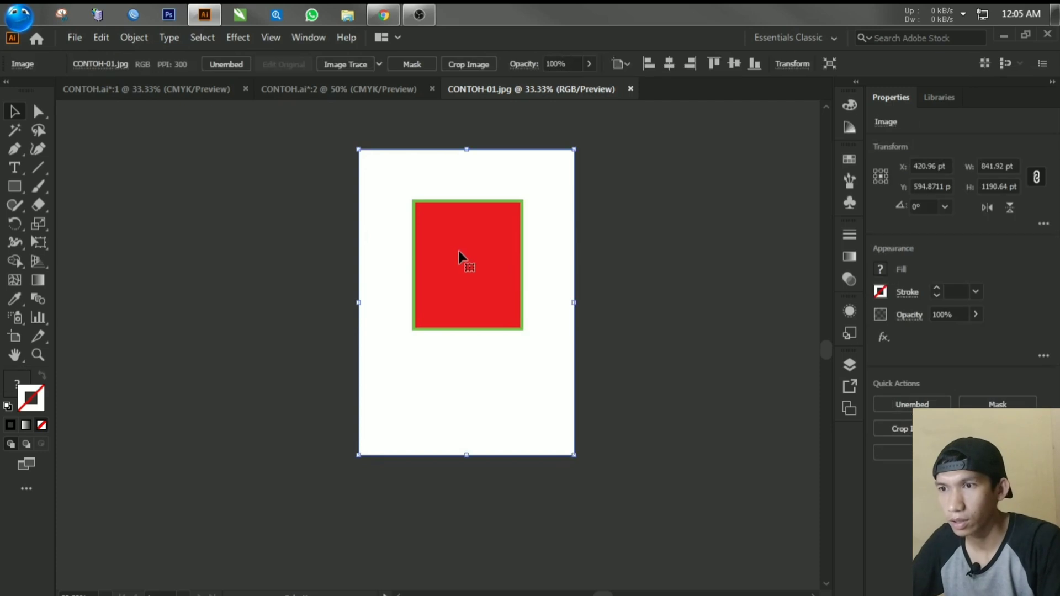
{"action": "left_click_drag", "start_coordinate": [461, 256], "coordinate": [237, 262]}
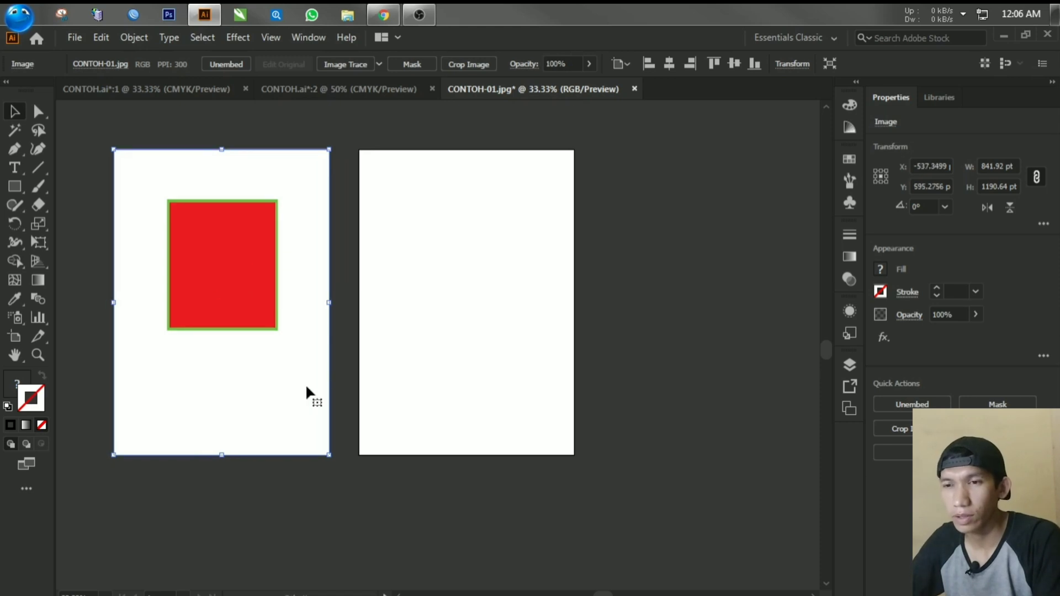
{"action": "left_click", "coordinate": [85, 355]}
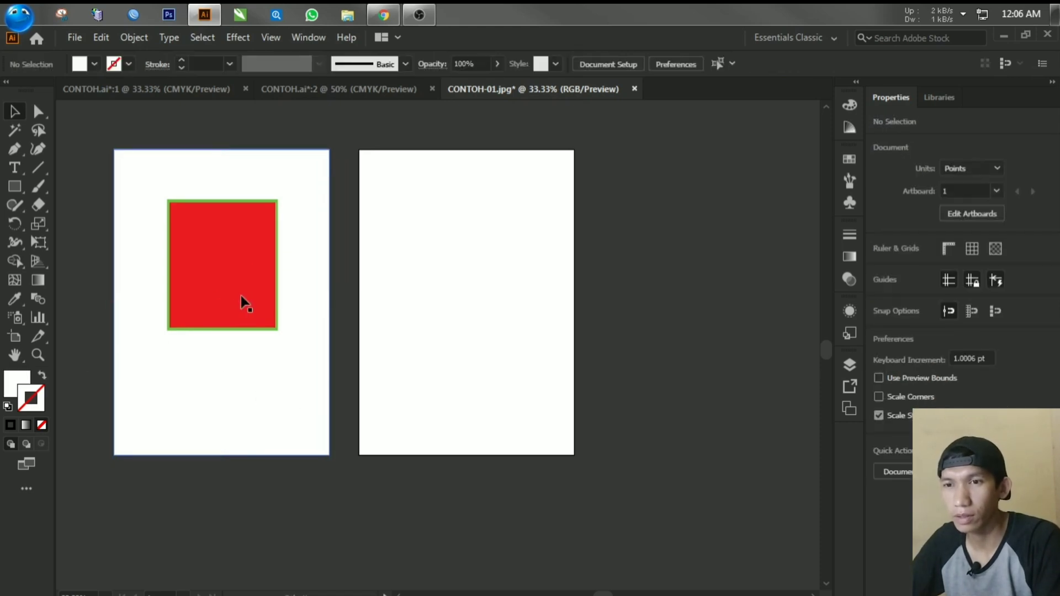
{"action": "left_click_drag", "start_coordinate": [243, 301], "coordinate": [210, 333]}
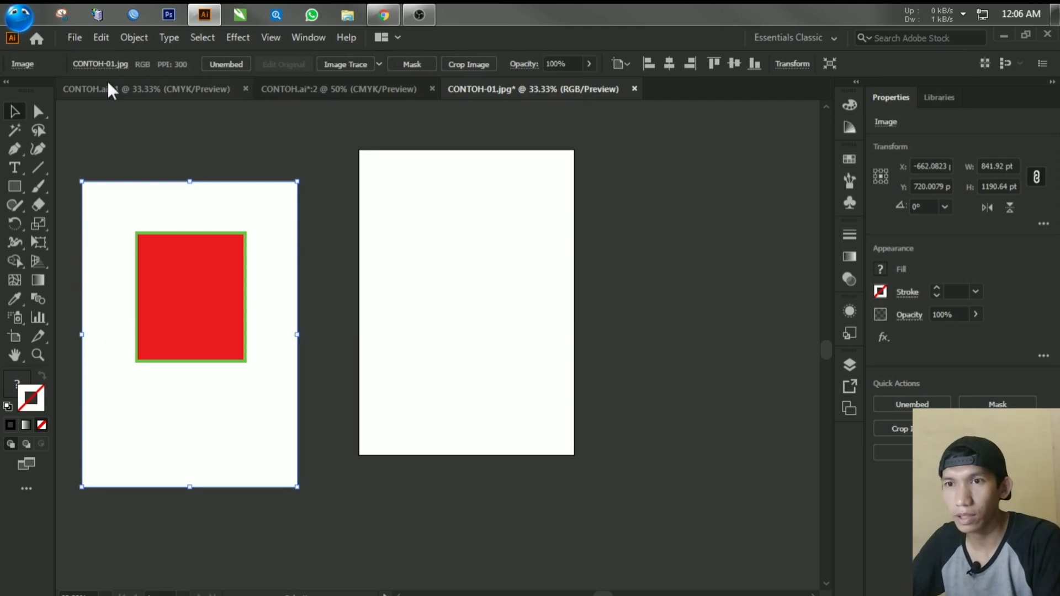
Step: Compare with the CONTOH.ai artwork, then move the CONTOH-01.jpg image to the right of its artboard
{"action": "left_click", "coordinate": [140, 90]}
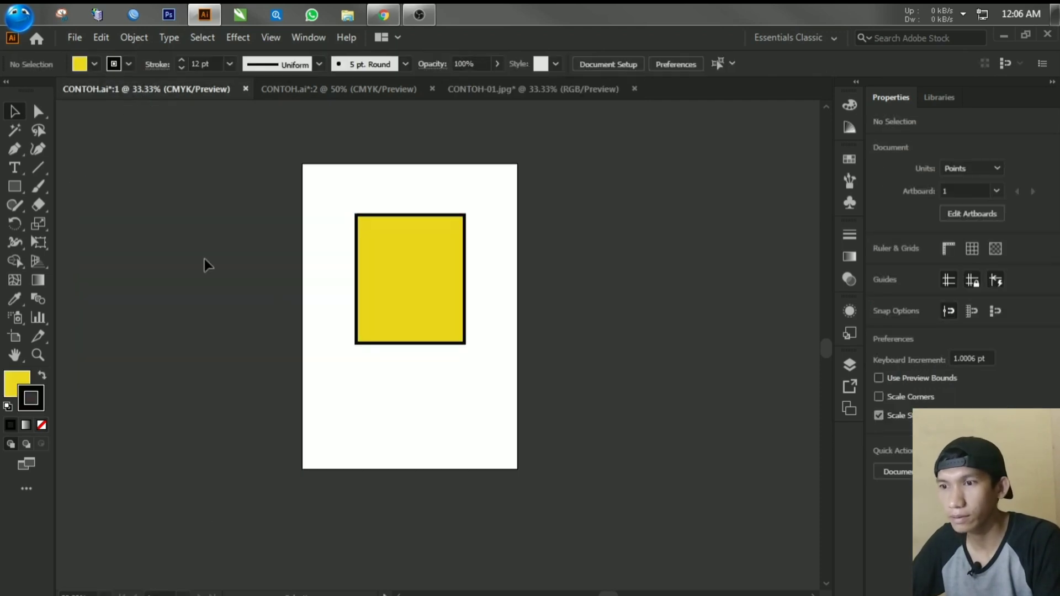
{"action": "left_click", "coordinate": [539, 90]}
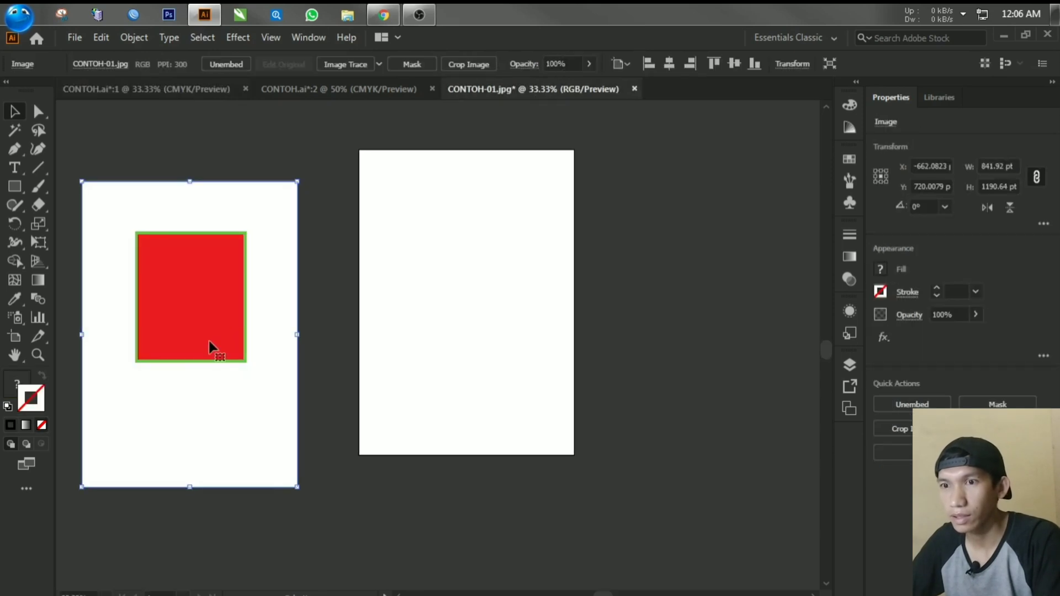
{"action": "left_click_drag", "start_coordinate": [211, 347], "coordinate": [699, 339]}
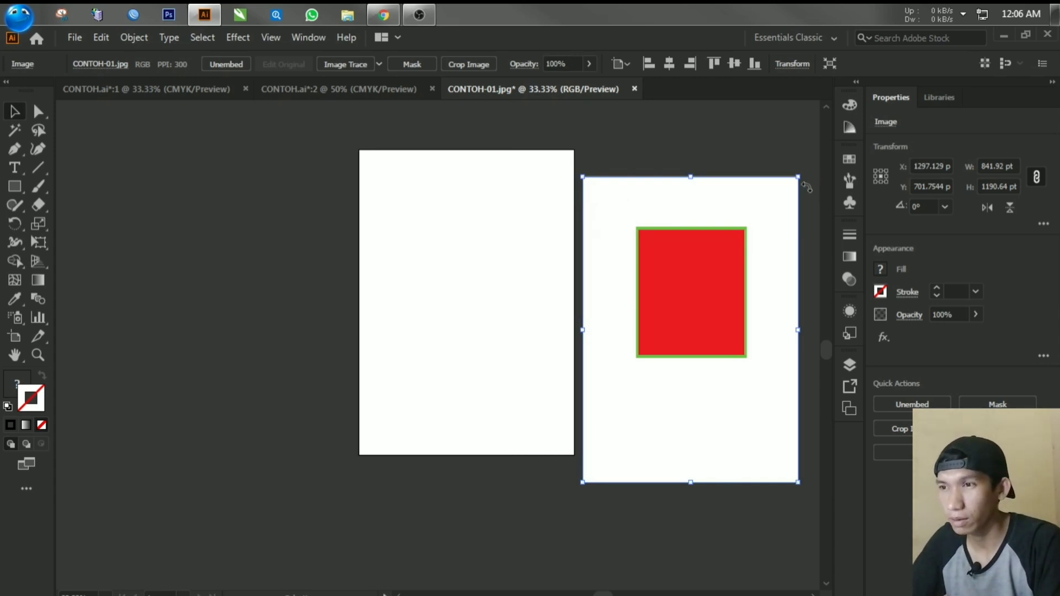
Step: Export the CONTOH.ai artwork as a JPEG named CONTOH2 in the Netbar folder with Use Artboards off
{"action": "left_click", "coordinate": [90, 91]}
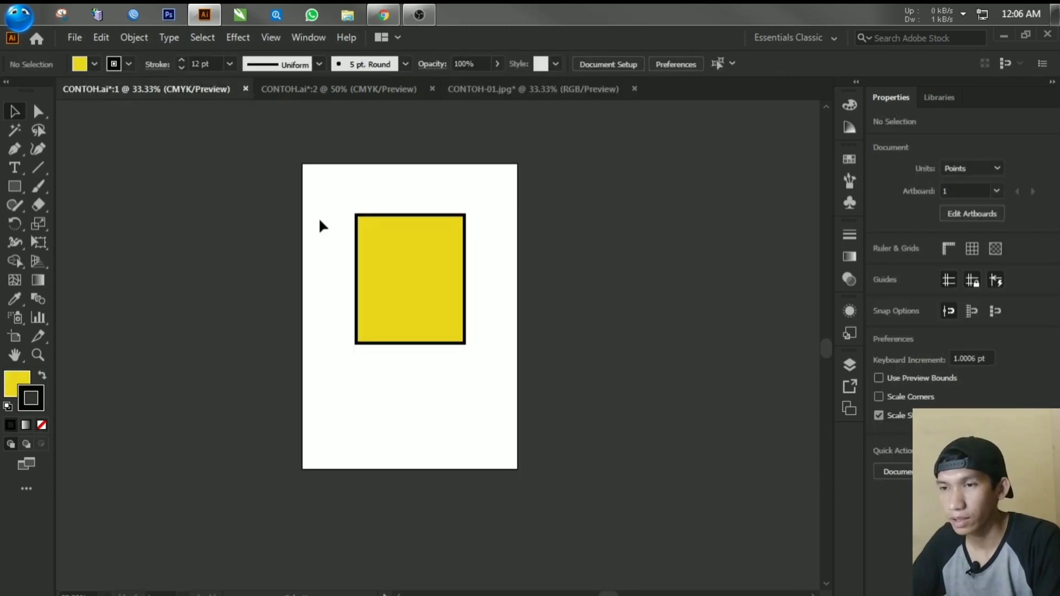
{"action": "left_click", "coordinate": [76, 40]}
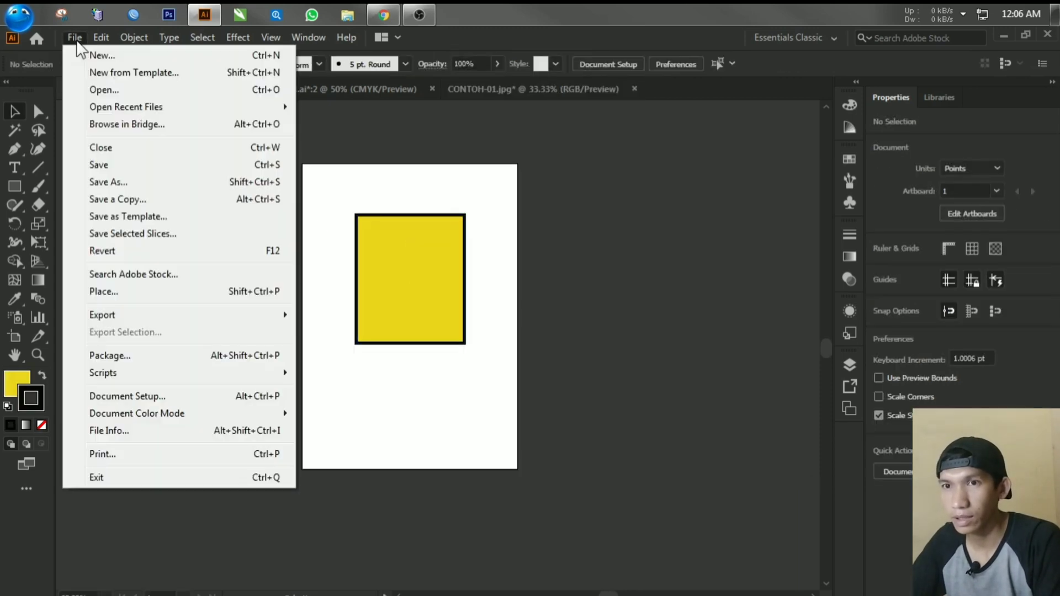
{"action": "mouse_move", "coordinate": [91, 316]}
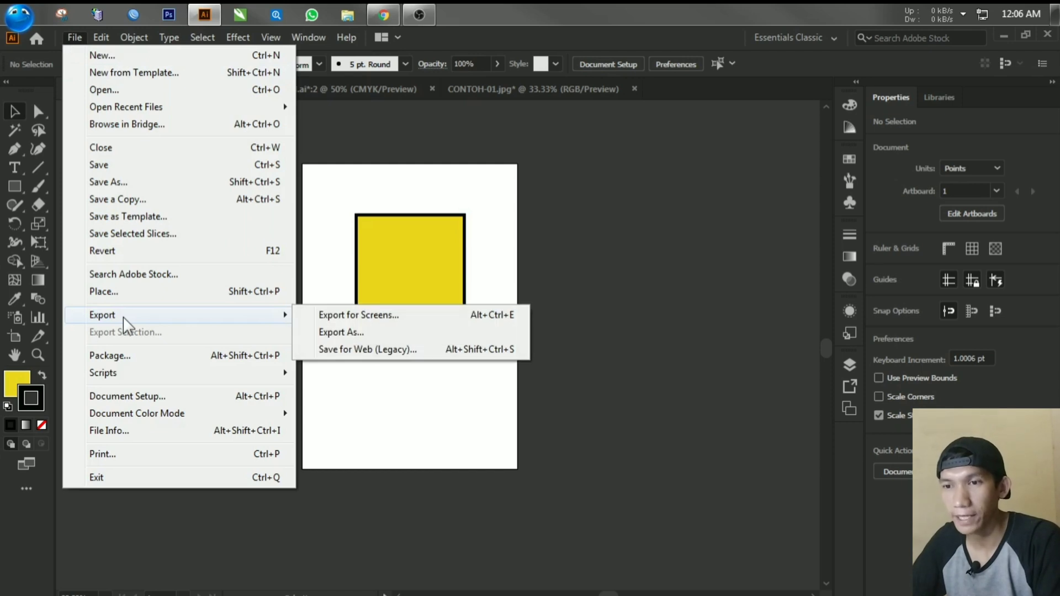
{"action": "left_click", "coordinate": [347, 333]}
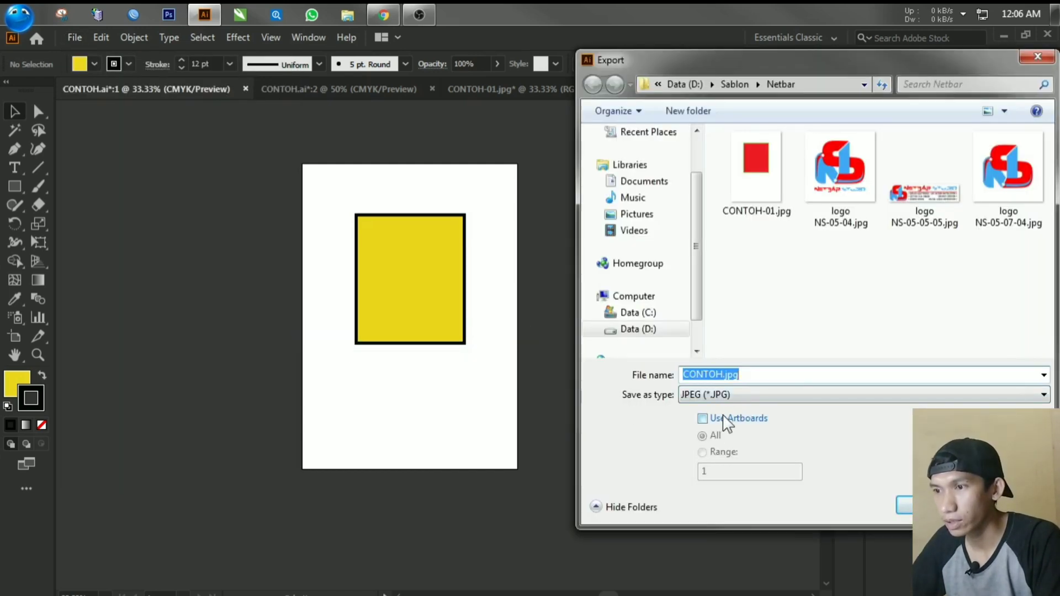
{"action": "left_click", "coordinate": [723, 374]}
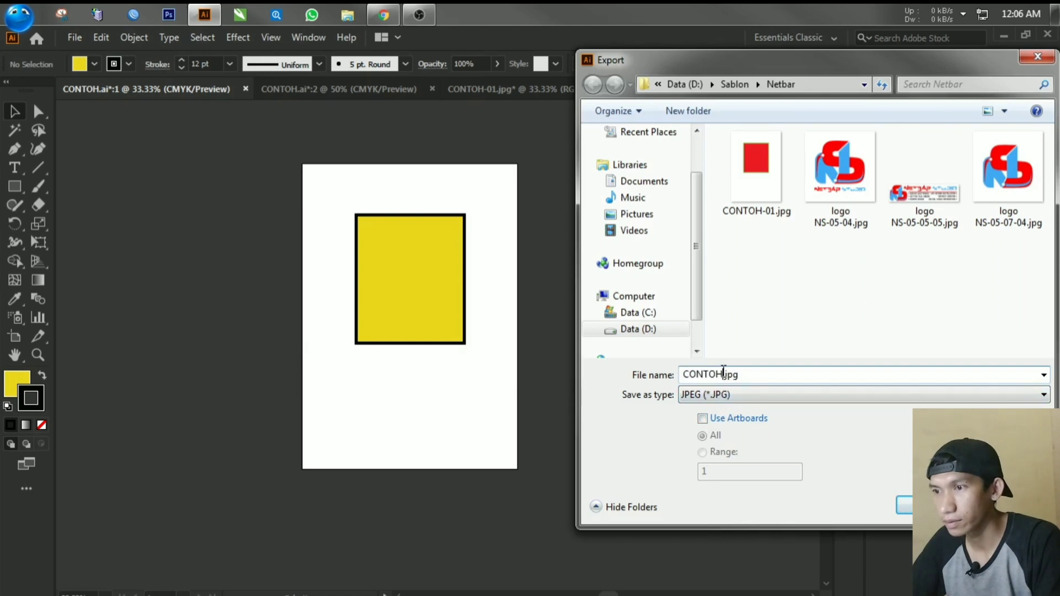
{"action": "left_click_drag", "start_coordinate": [723, 374], "coordinate": [757, 373]}
{"action": "type", "text": "2"}
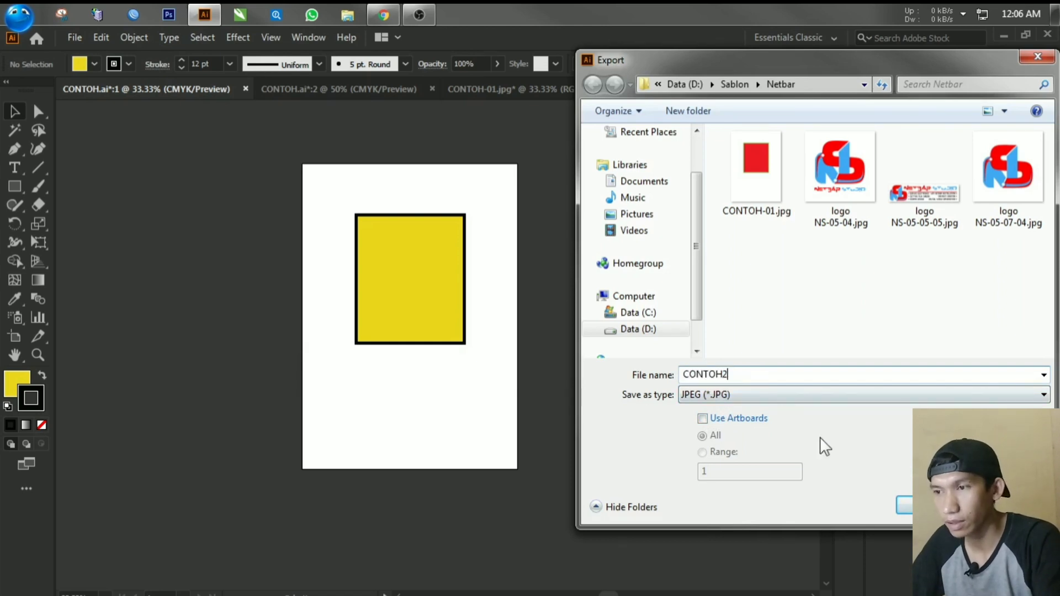
{"action": "left_click", "coordinate": [906, 502]}
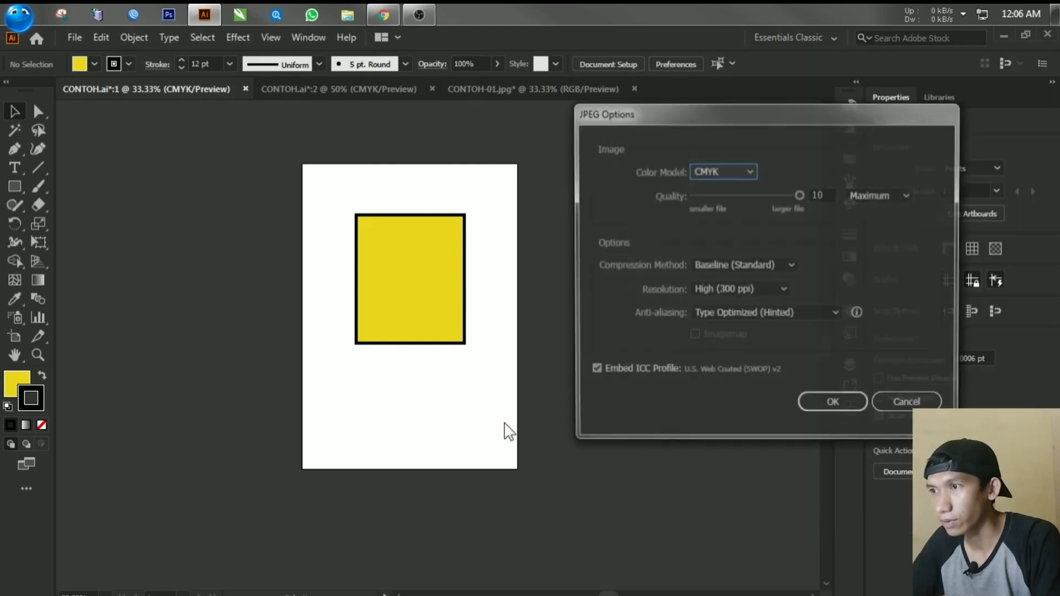
Step: Set the JPEG color model to RGB, keeping quality 10 and High (300 ppi), and finish the export
{"action": "left_click", "coordinate": [707, 175]}
{"action": "left_click", "coordinate": [711, 188]}
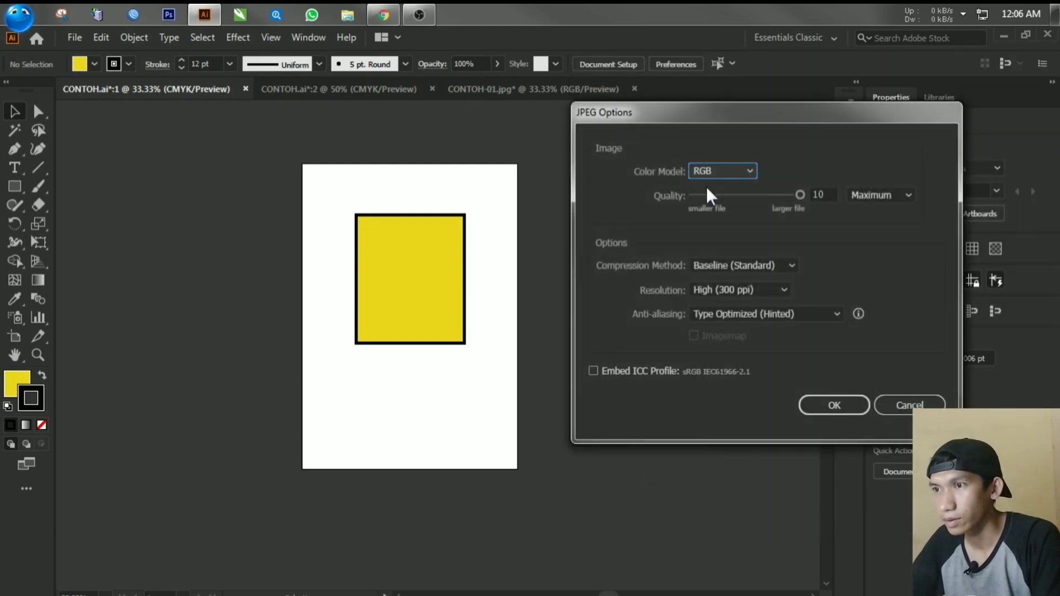
{"action": "left_click", "coordinate": [835, 402]}
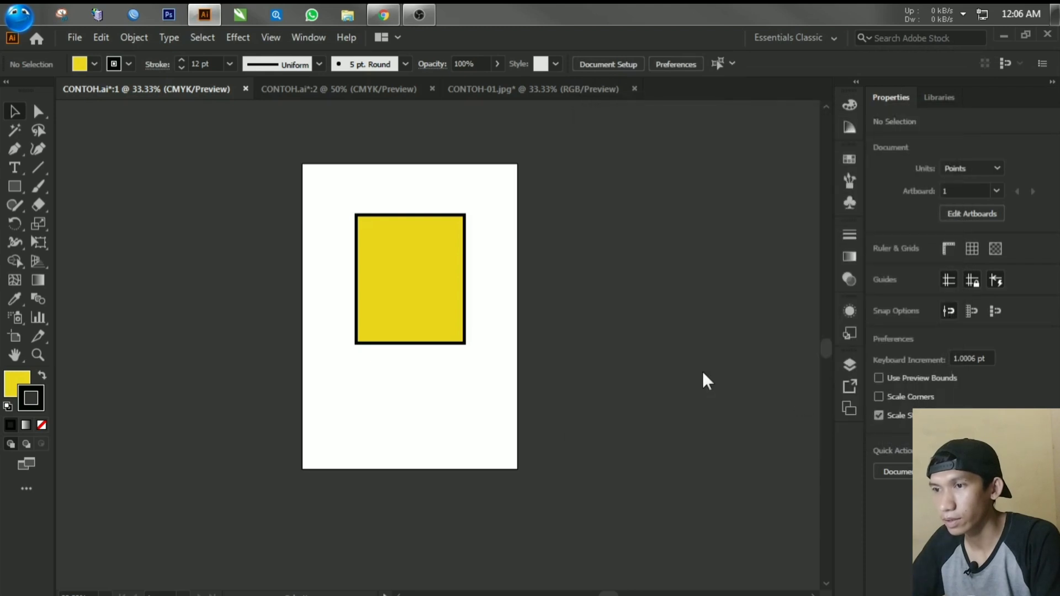
Step: Move the CONTOH-01.jpg image to the left of its artboard, and open CONTOH2.jpg from the Netbar folder
{"action": "left_click", "coordinate": [493, 90]}
{"action": "left_click_drag", "start_coordinate": [664, 277], "coordinate": [191, 273]}
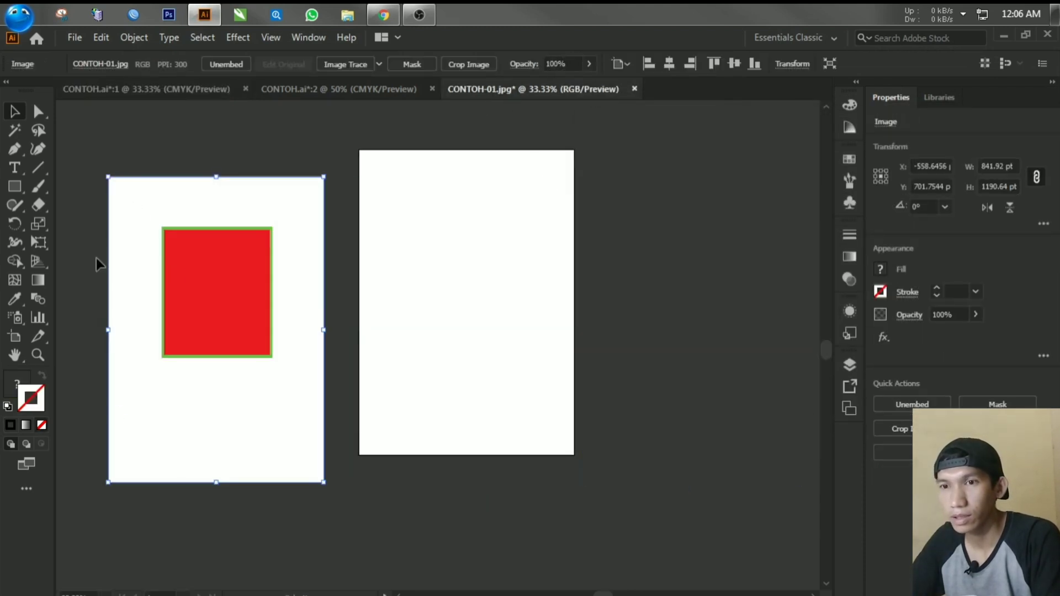
{"action": "left_click", "coordinate": [76, 39]}
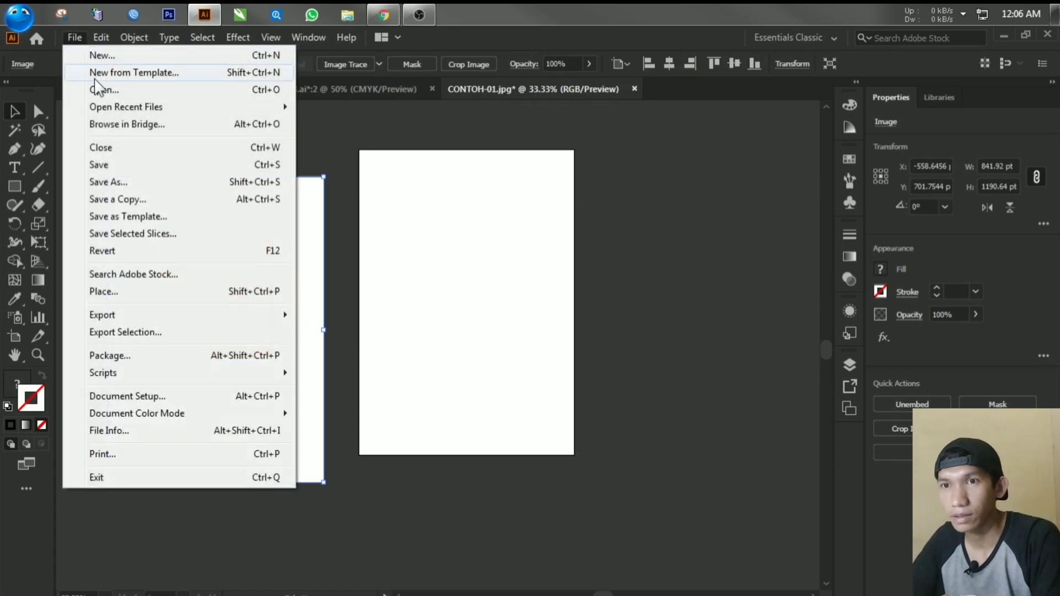
{"action": "left_click", "coordinate": [103, 94]}
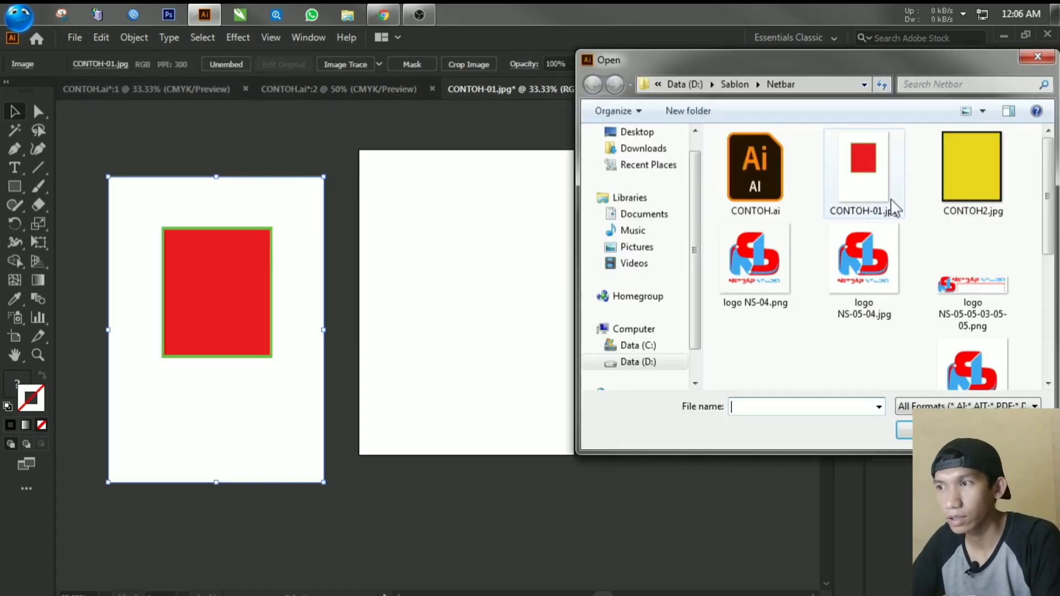
{"action": "double_click", "coordinate": [965, 208]}
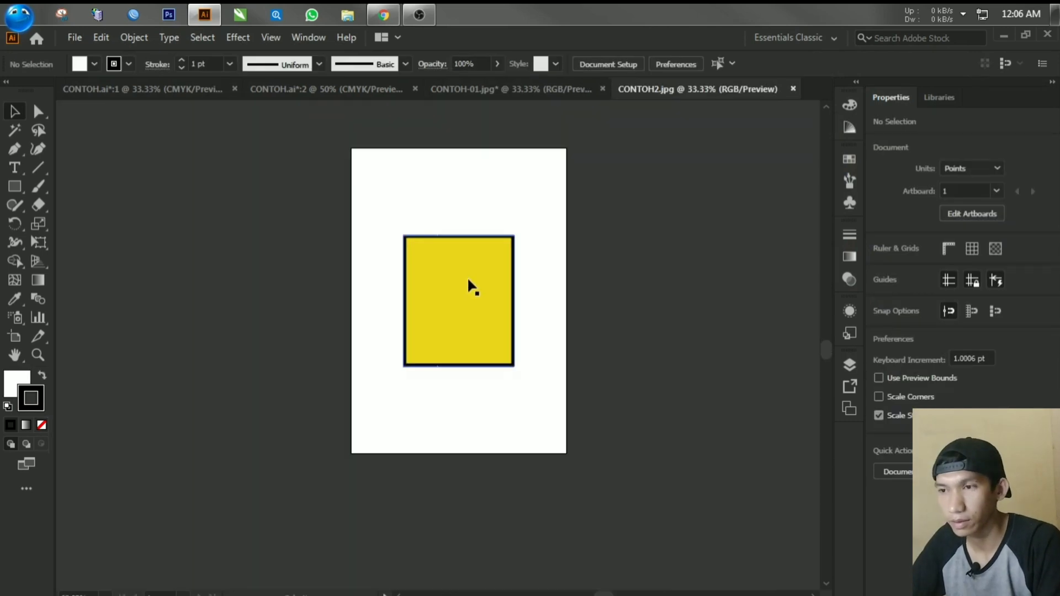
Step: Move the CONTOH2.jpg image off the artboard and place it beside the artboard's upper right edge
{"action": "left_click_drag", "start_coordinate": [467, 276], "coordinate": [657, 283]}
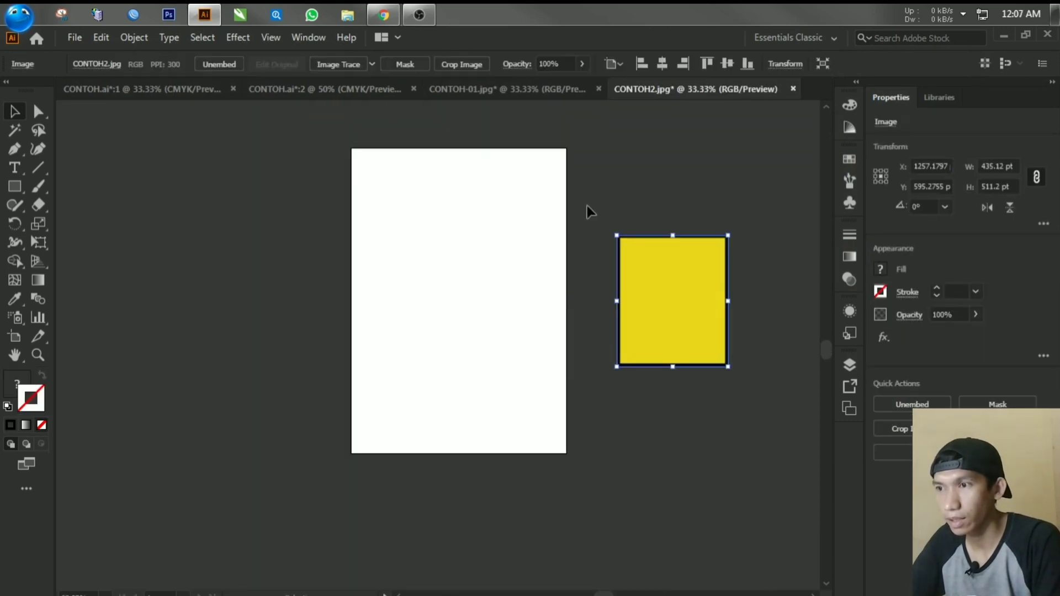
{"action": "left_click", "coordinate": [741, 224]}
{"action": "left_click", "coordinate": [639, 257]}
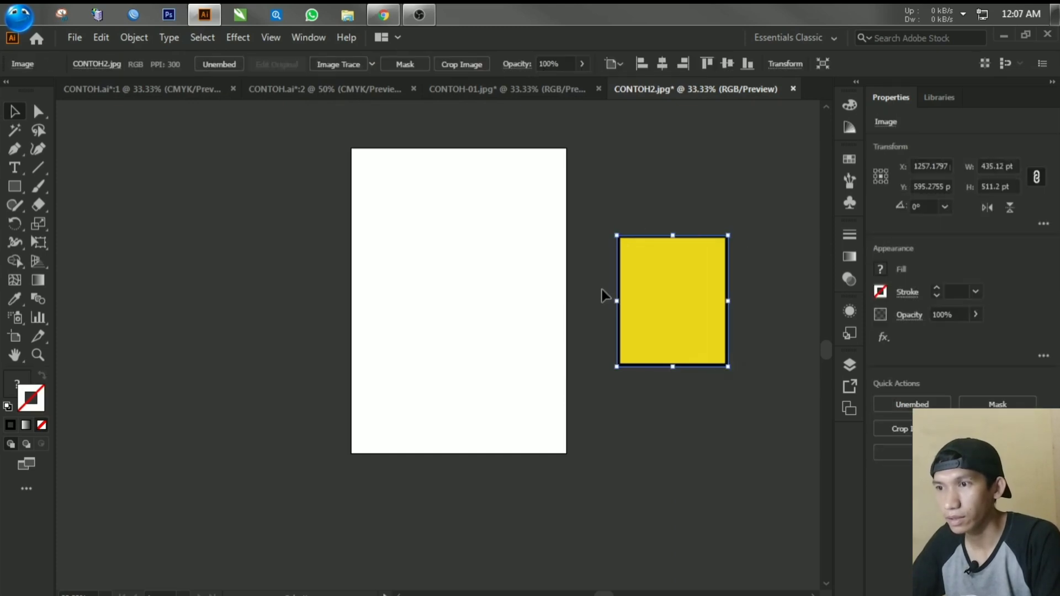
{"action": "left_click", "coordinate": [595, 213]}
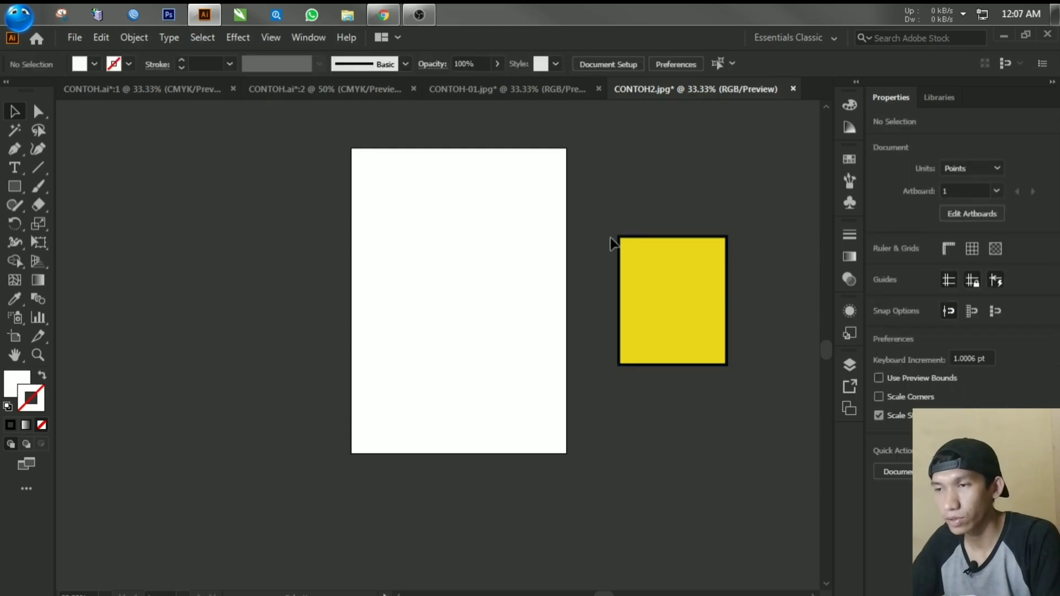
{"action": "left_click_drag", "start_coordinate": [653, 280], "coordinate": [628, 203]}
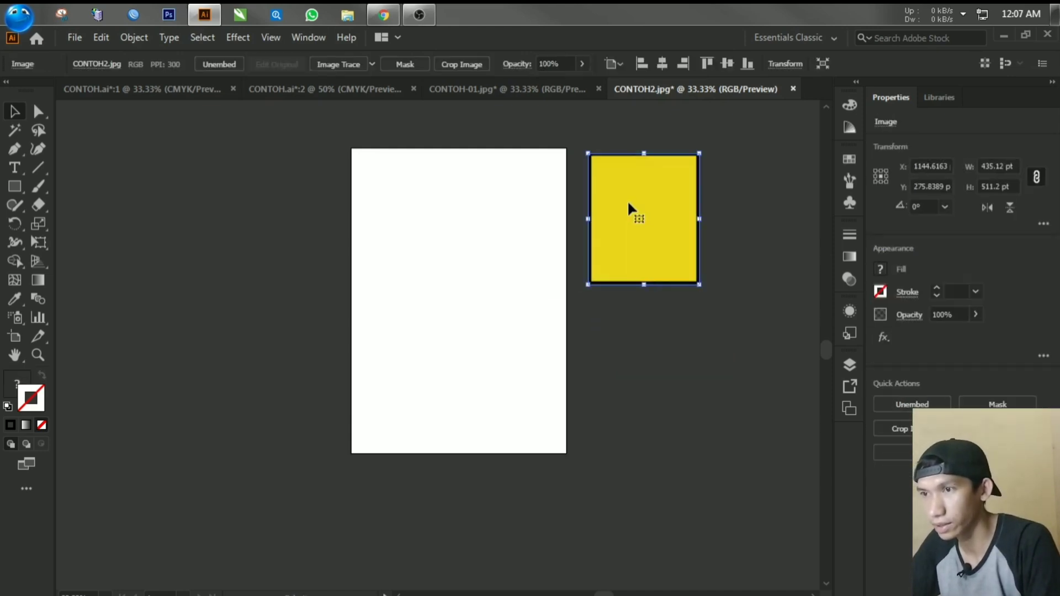
Step: Move the CONTOH-01.jpg image to the right of its artboard for comparison, and return to CONTOH2.jpg
{"action": "left_click", "coordinate": [527, 92]}
{"action": "left_click_drag", "start_coordinate": [241, 303], "coordinate": [691, 308]}
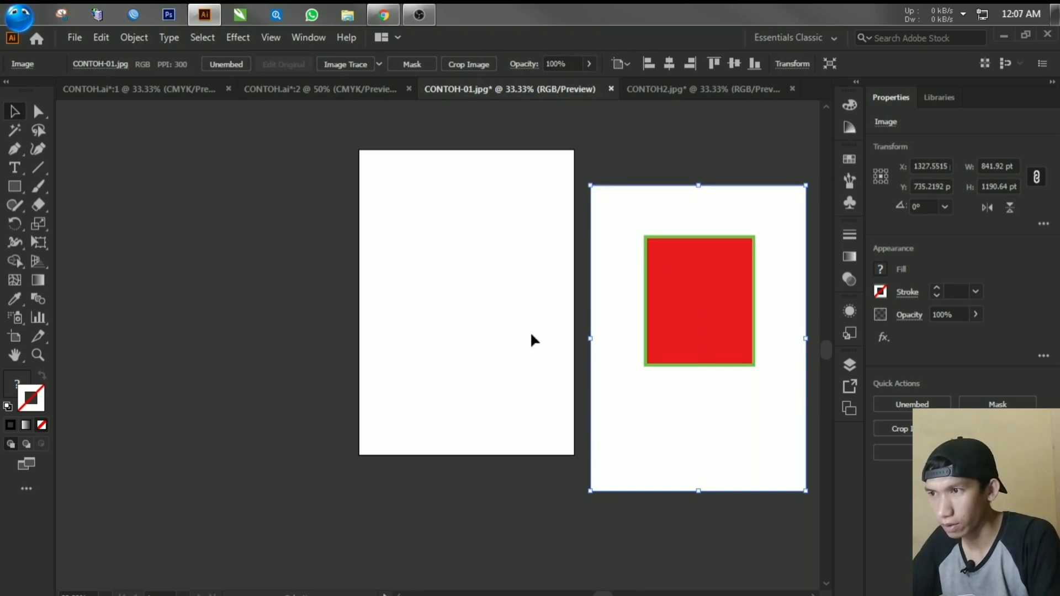
{"action": "left_click", "coordinate": [714, 92]}
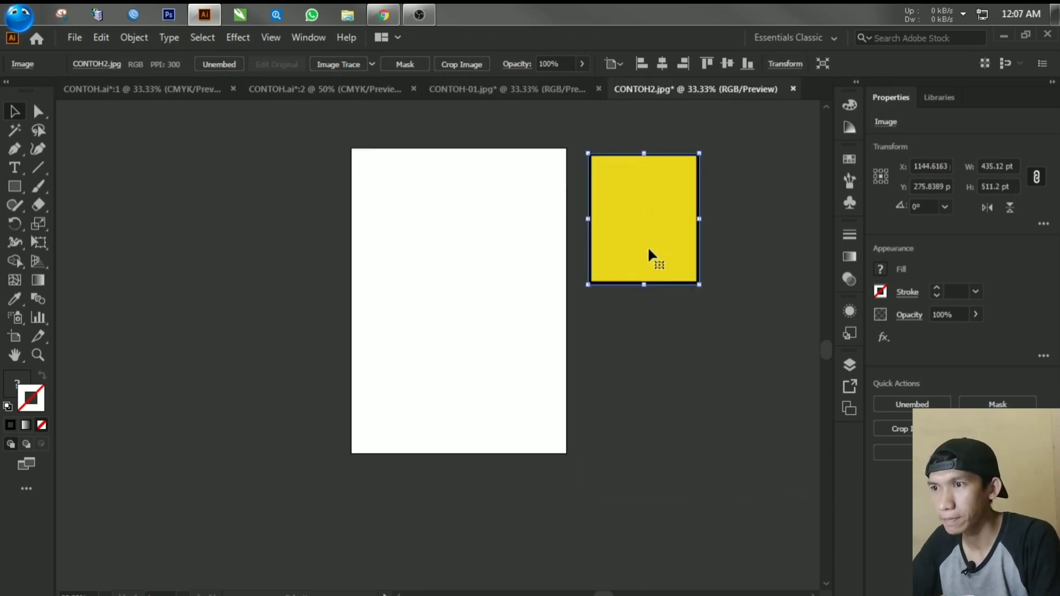
Step: Reposition the CONTOH2.jpg image to the right of its artboard at about X 1175 pt, Y 469 pt, inspecting its edges up close
{"action": "left_click_drag", "start_coordinate": [649, 251], "coordinate": [643, 288]}
{"action": "scroll", "coordinate": [656, 270], "scroll_direction": "up", "scroll_amount": 3}
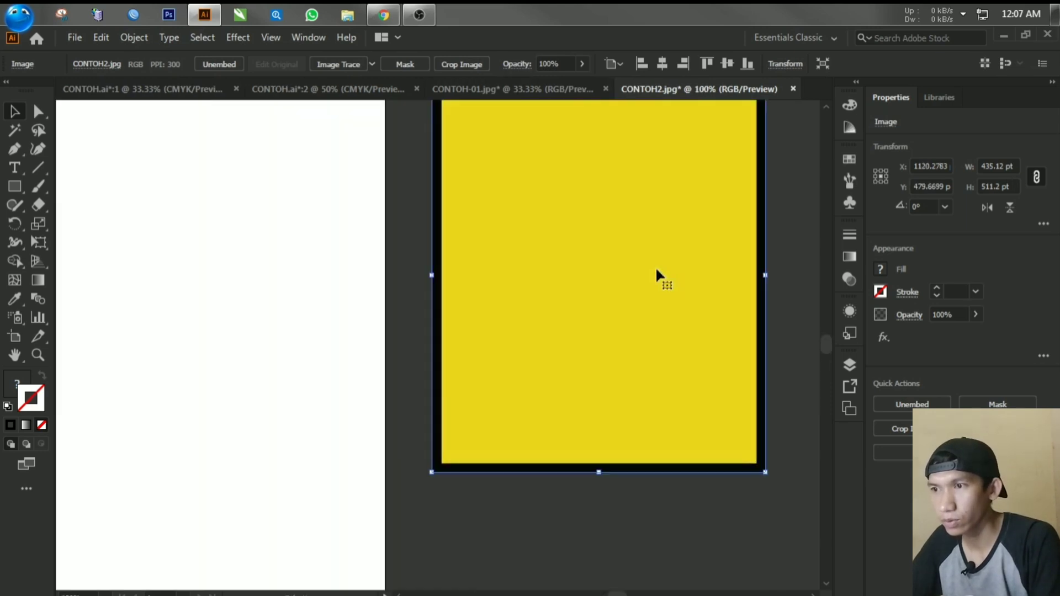
{"action": "left_click_drag", "start_coordinate": [629, 233], "coordinate": [565, 339]}
{"action": "scroll", "coordinate": [483, 245], "scroll_direction": "down", "scroll_amount": 2}
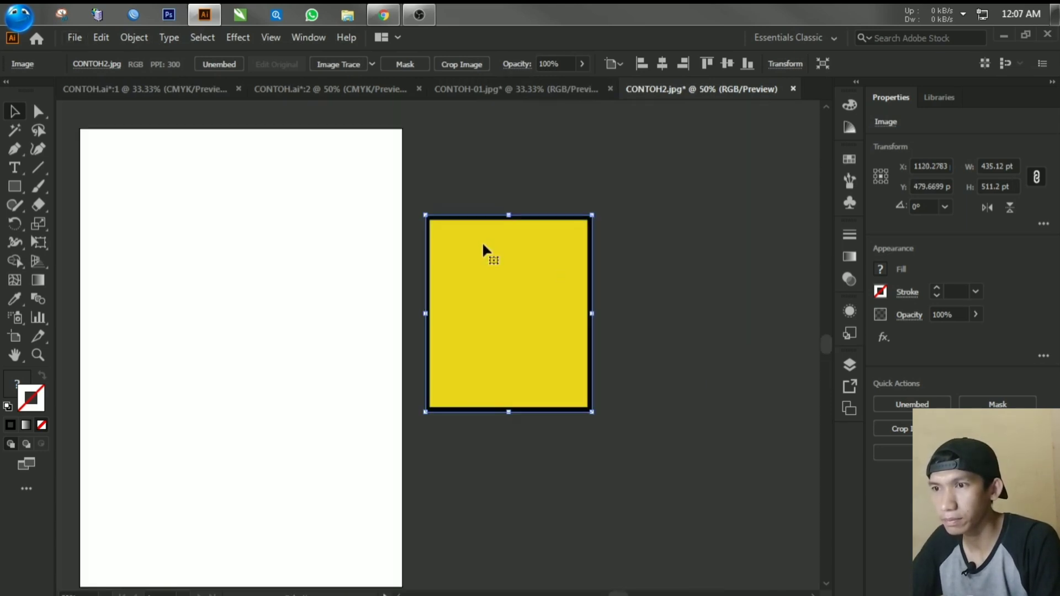
{"action": "scroll", "coordinate": [484, 246], "scroll_direction": "up", "scroll_amount": 2}
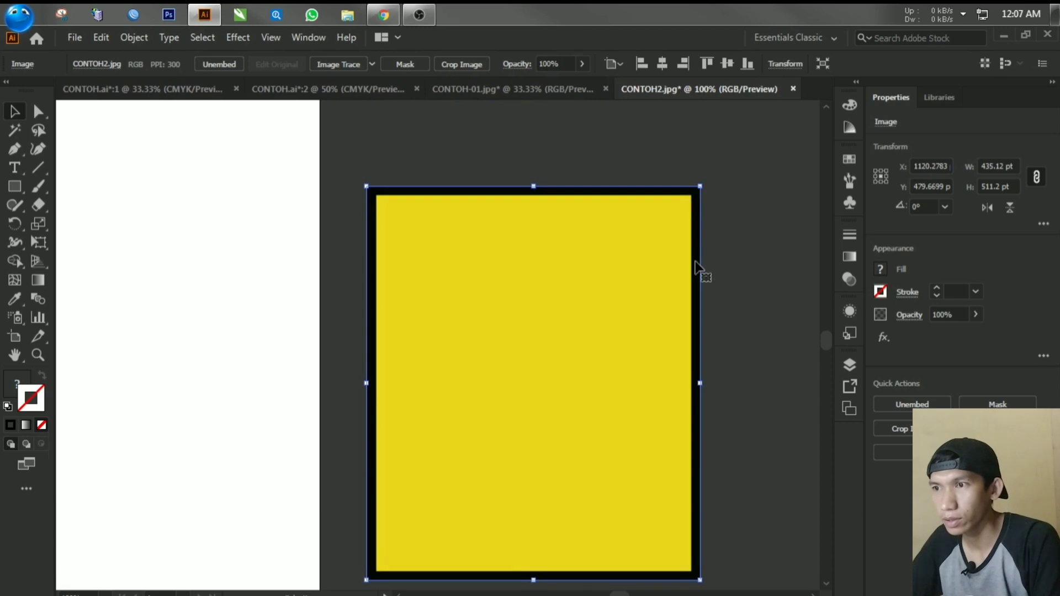
{"action": "scroll", "coordinate": [693, 274], "scroll_direction": "down", "scroll_amount": 1}
{"action": "left_click_drag", "start_coordinate": [544, 313], "coordinate": [572, 307]}
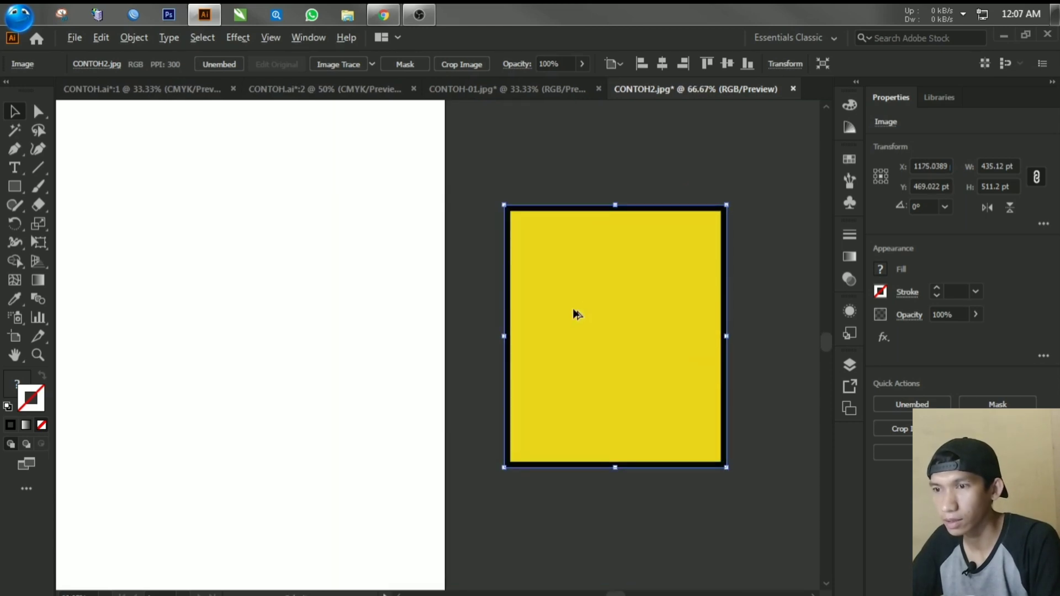
{"action": "scroll", "coordinate": [572, 306], "scroll_direction": "down", "scroll_amount": 3}
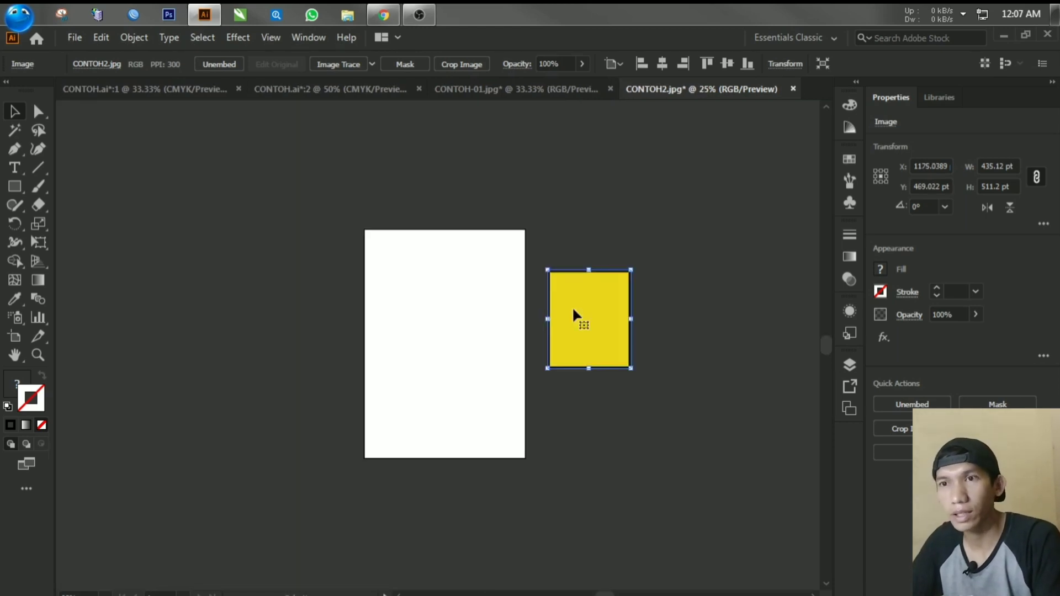